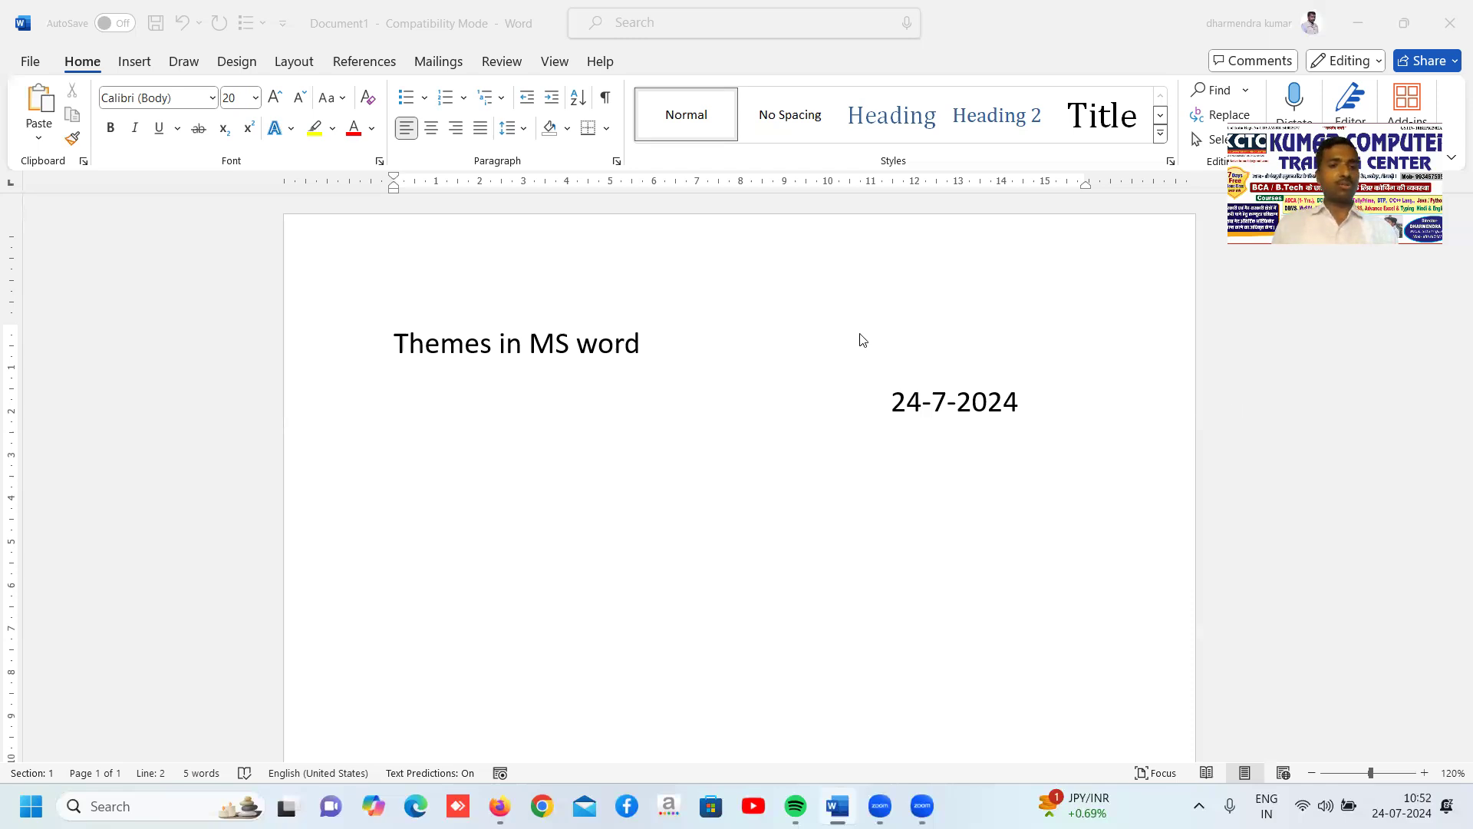
- Generate two paragraphs of sample text below the date line with =rand(2)
left_click(530, 499)
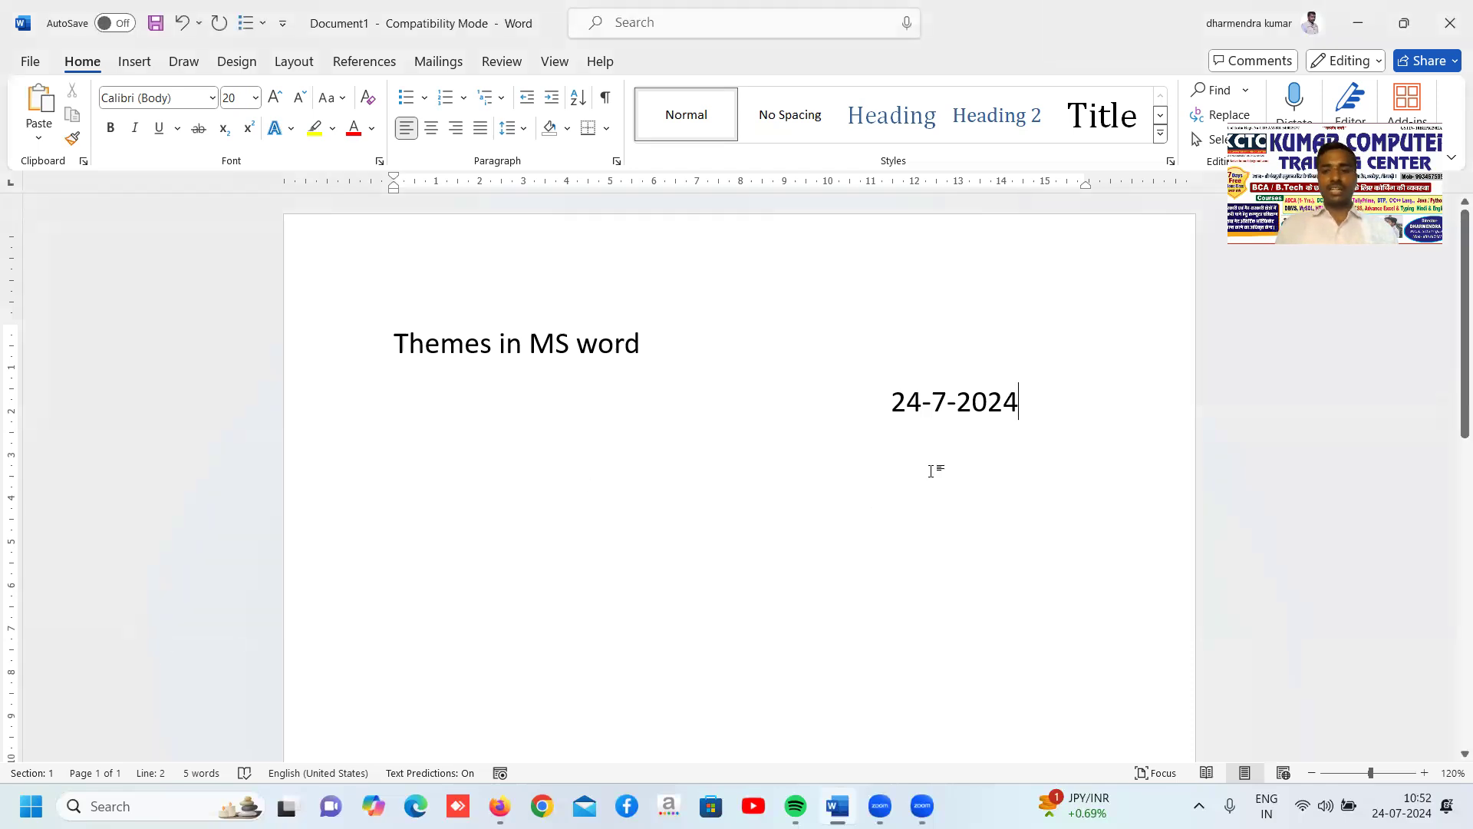
key("Return")
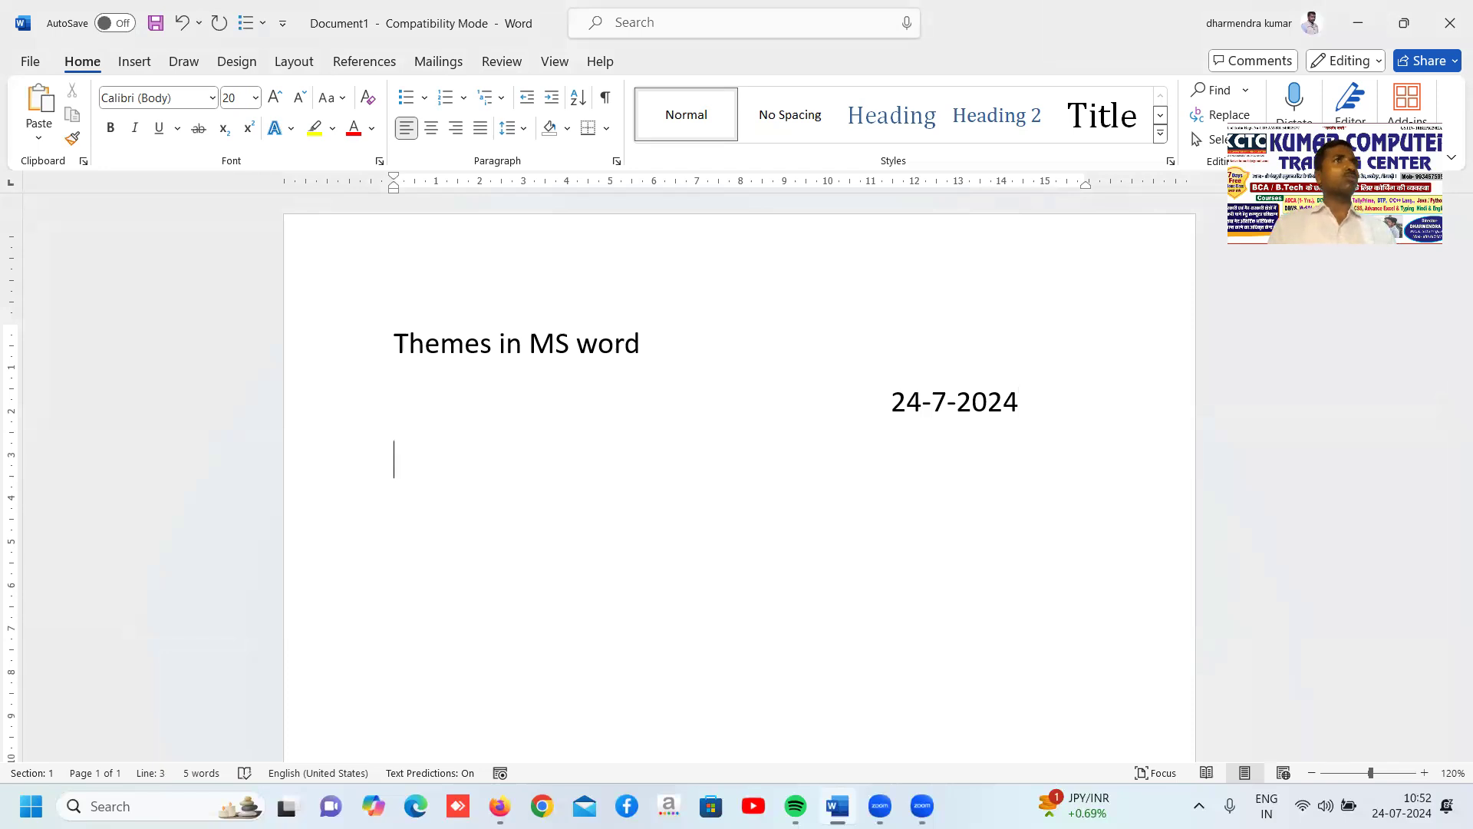
type("=rand(")
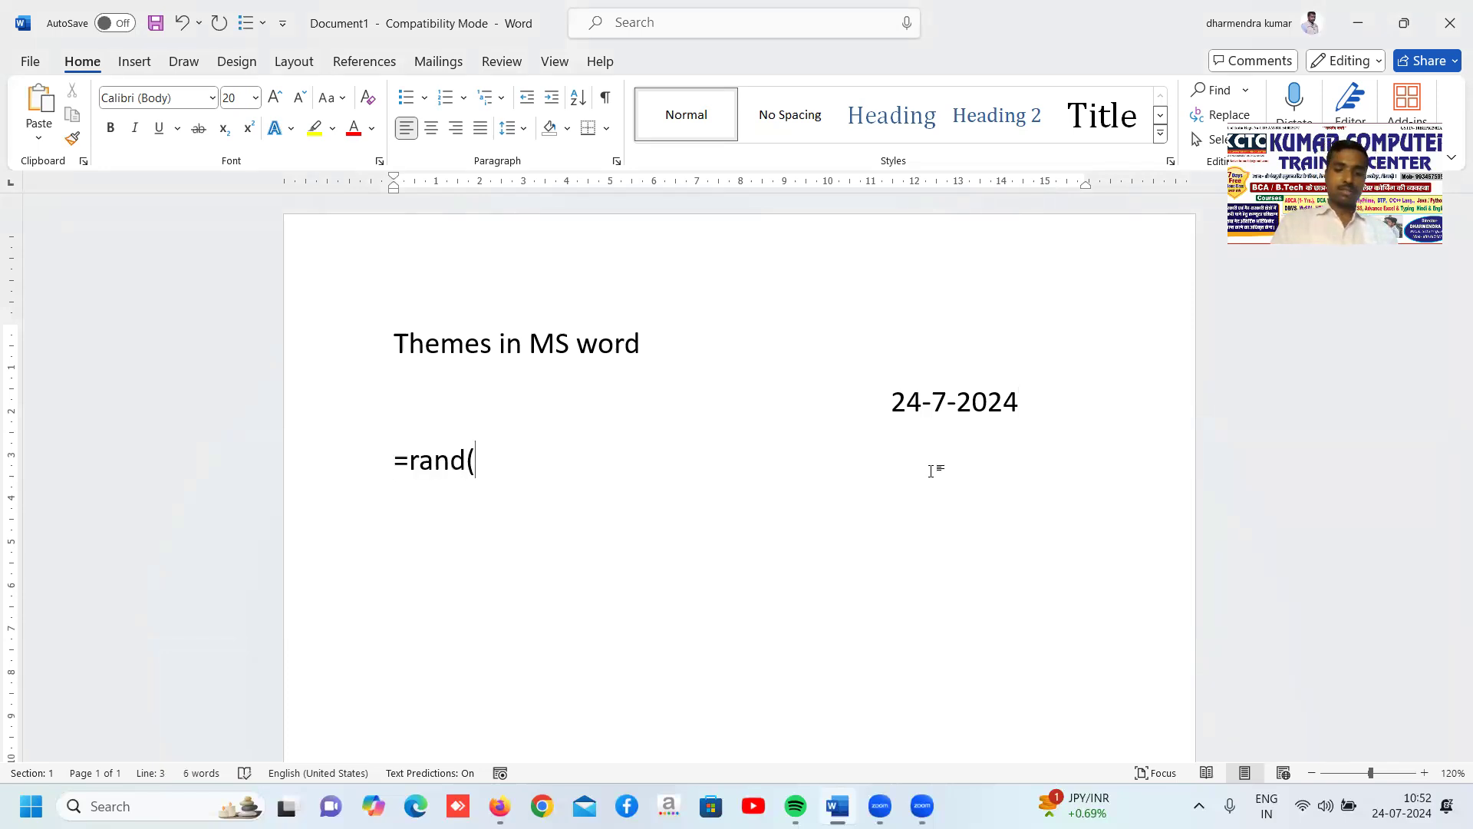
type("2)")
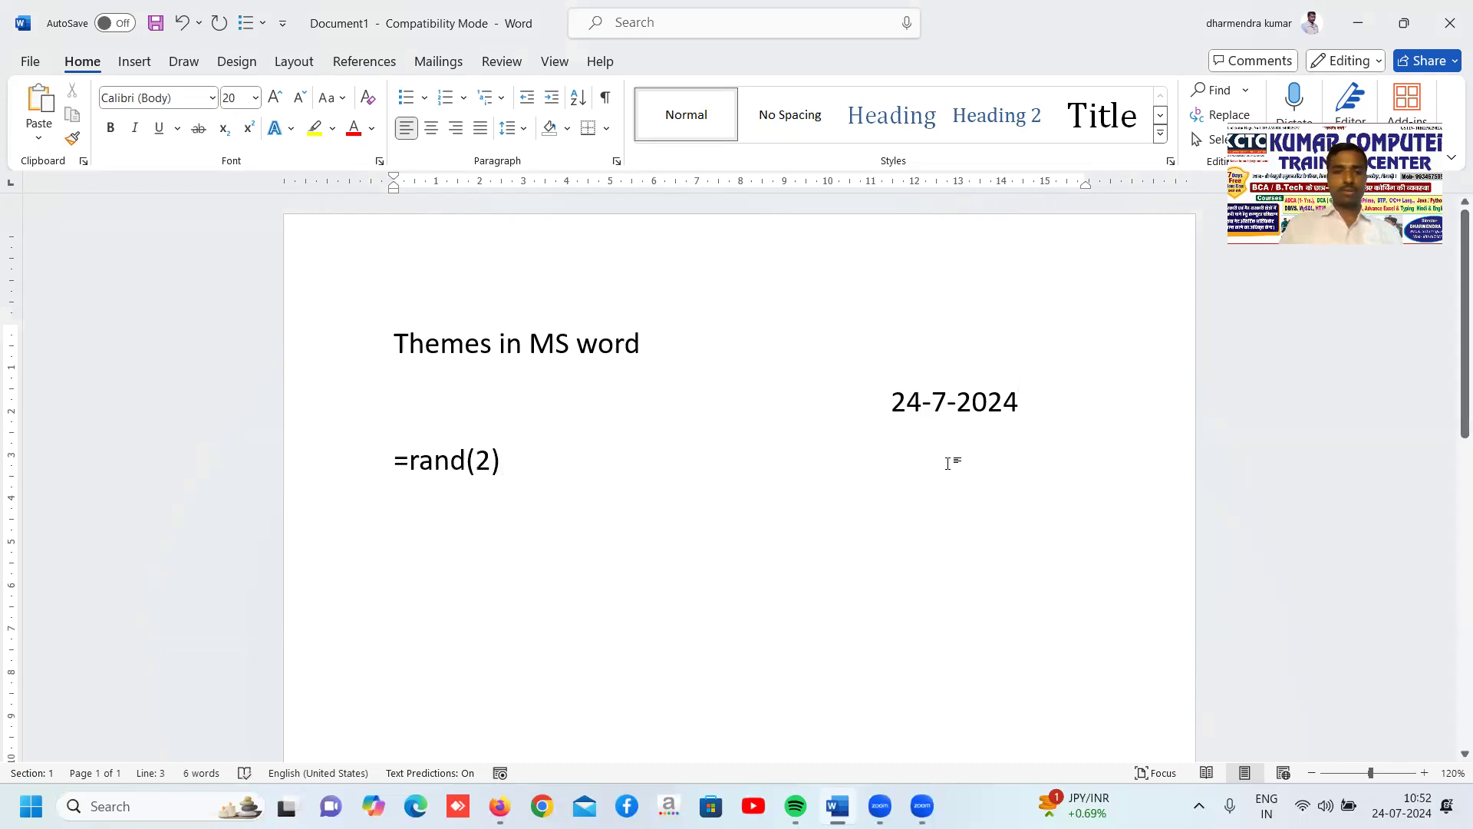
key("Return")
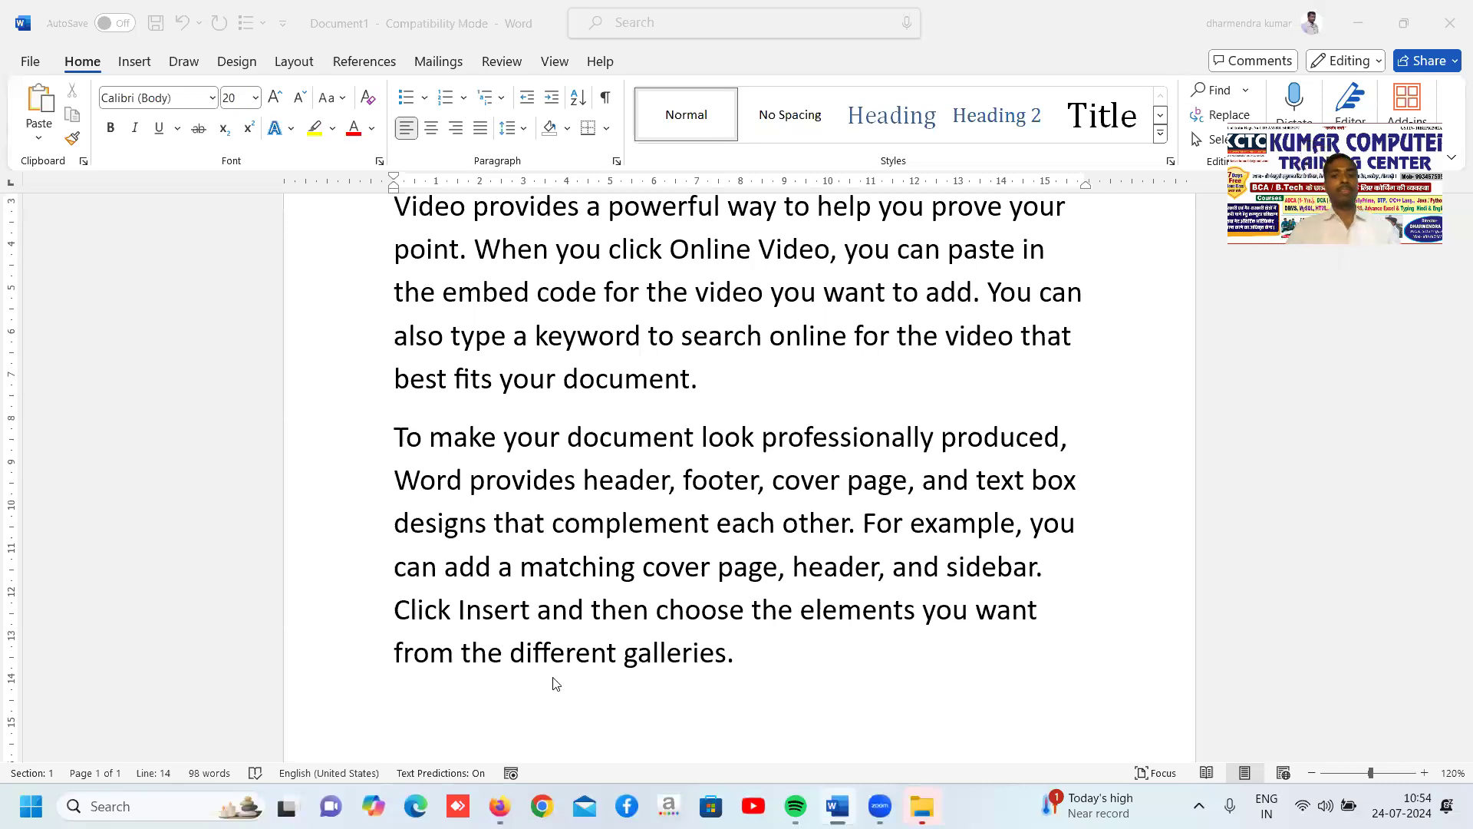
- Undo the sample text insertion and generate the paragraphs again from the =rand(2) line
scroll(892, 583, "up", 3)
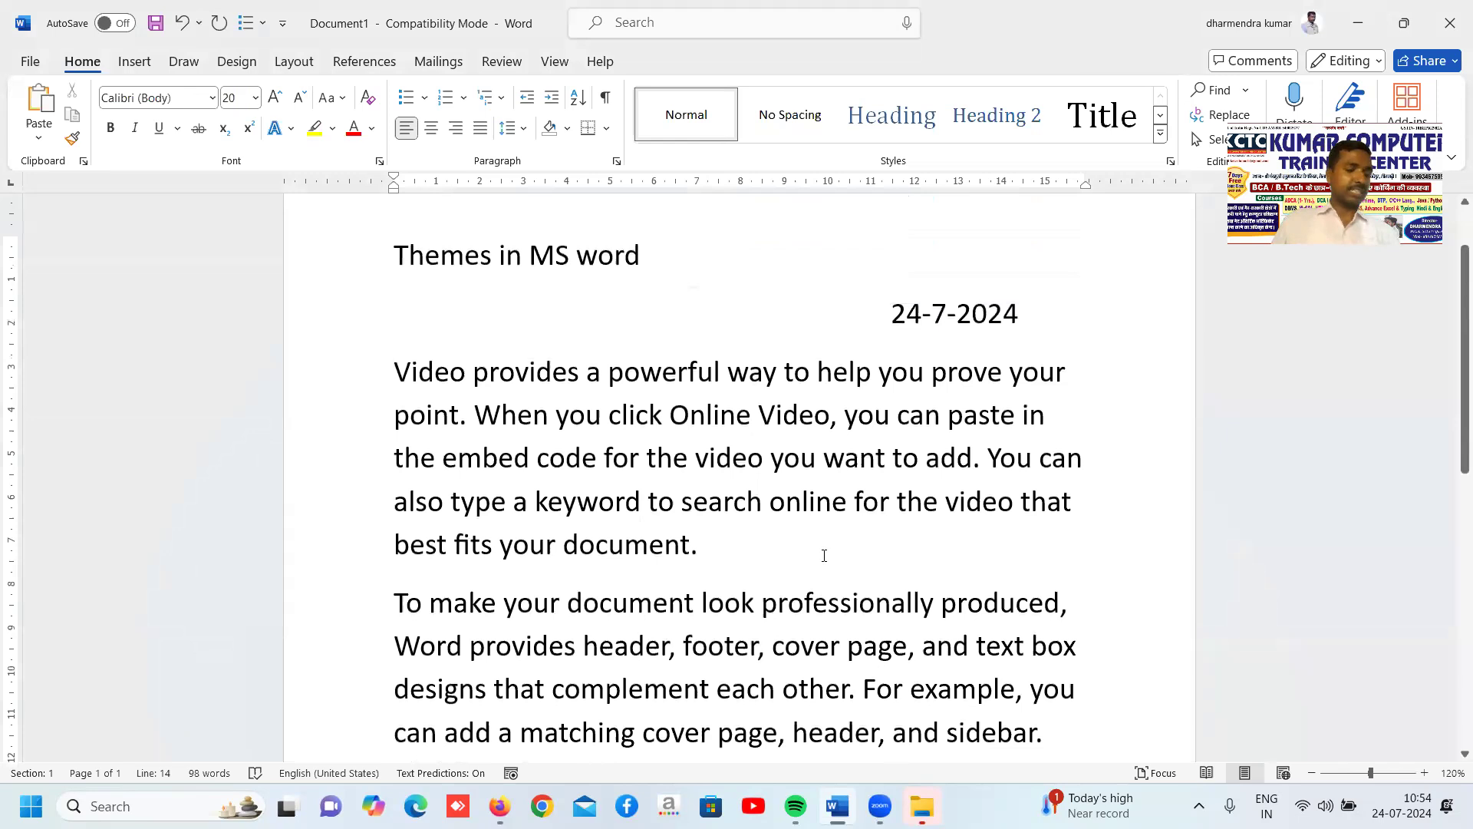
key("ctrl+z")
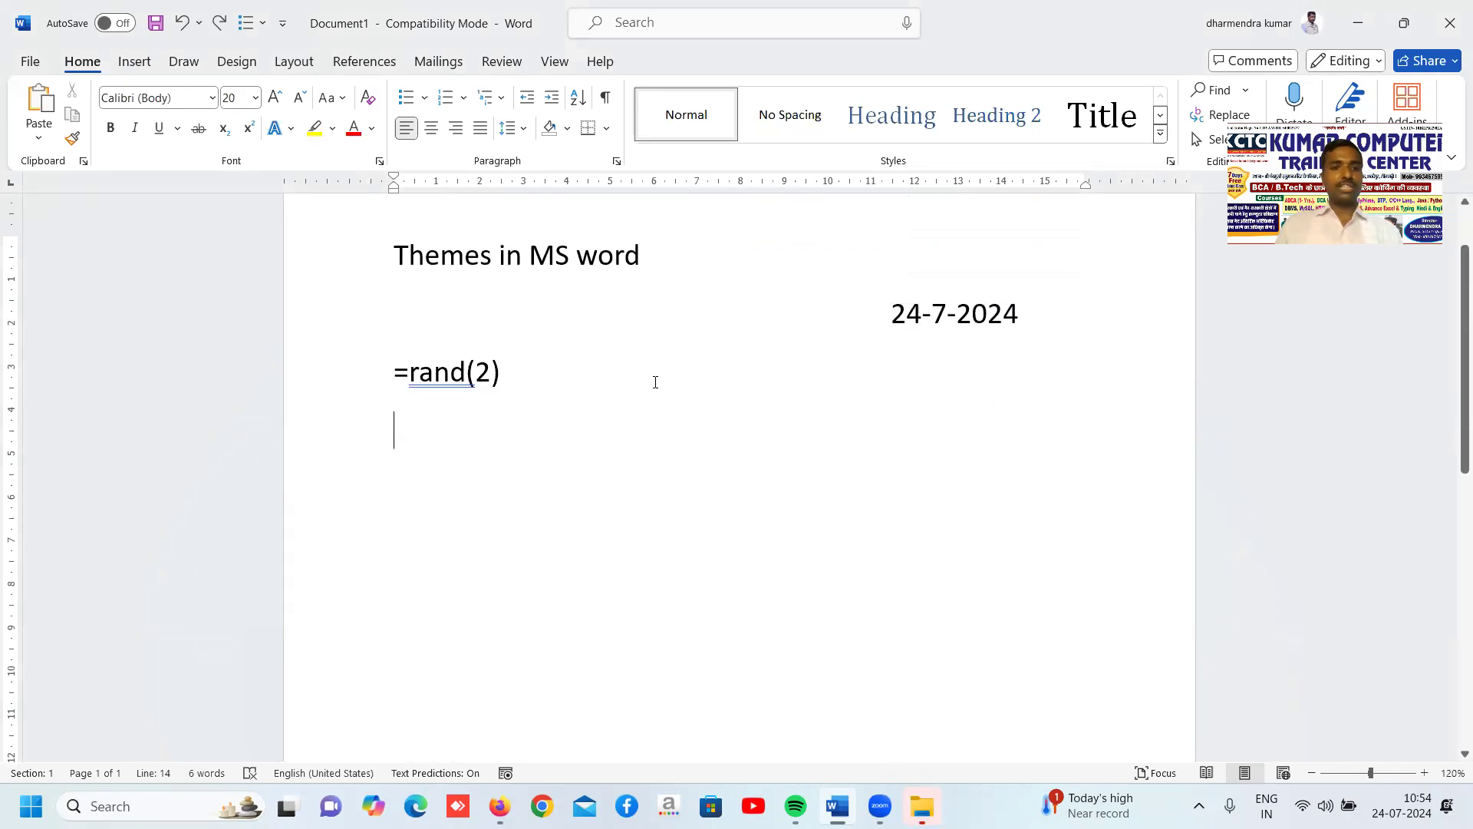
left_click(513, 372)
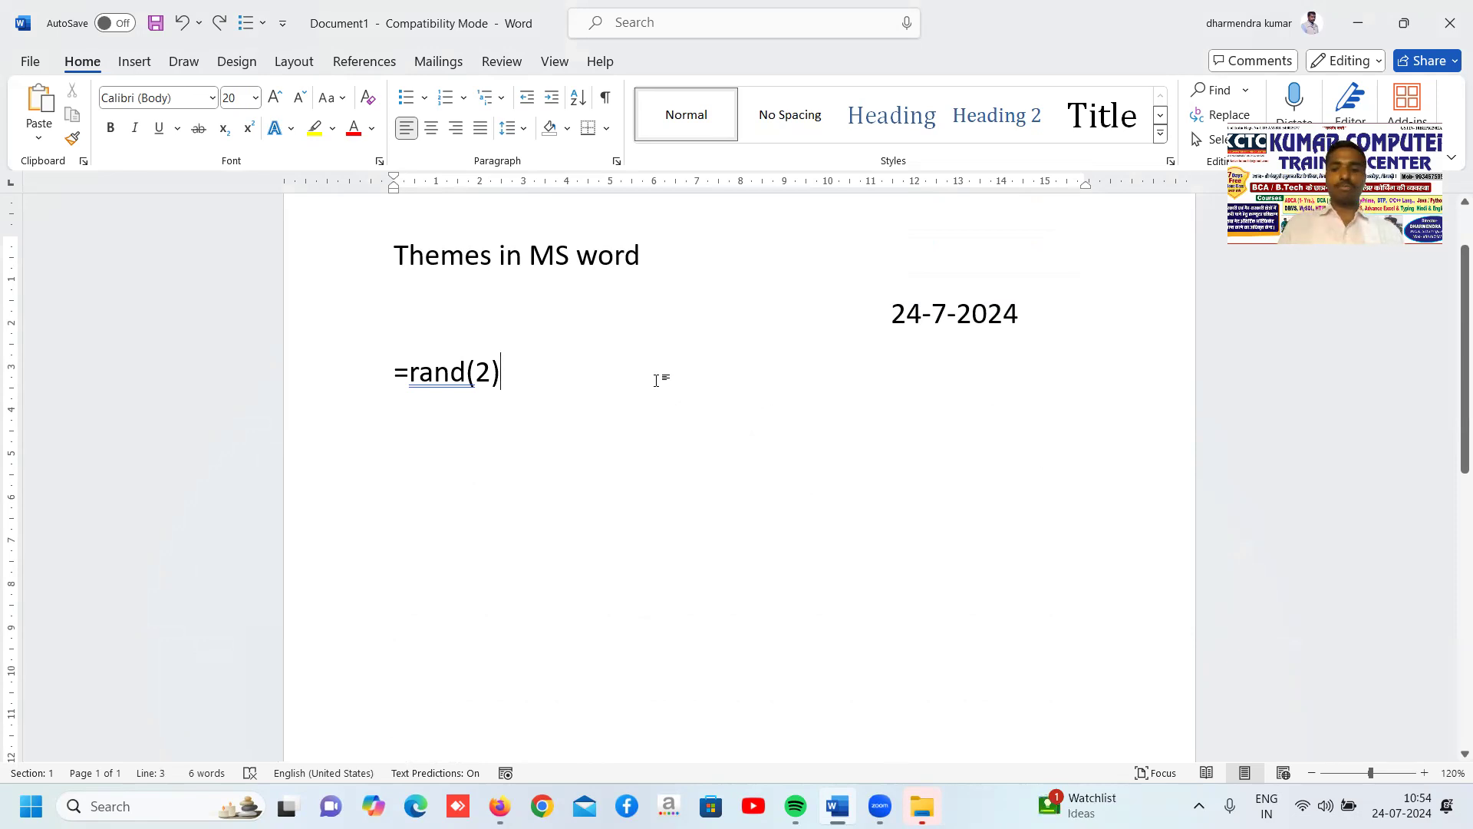
key("Return")
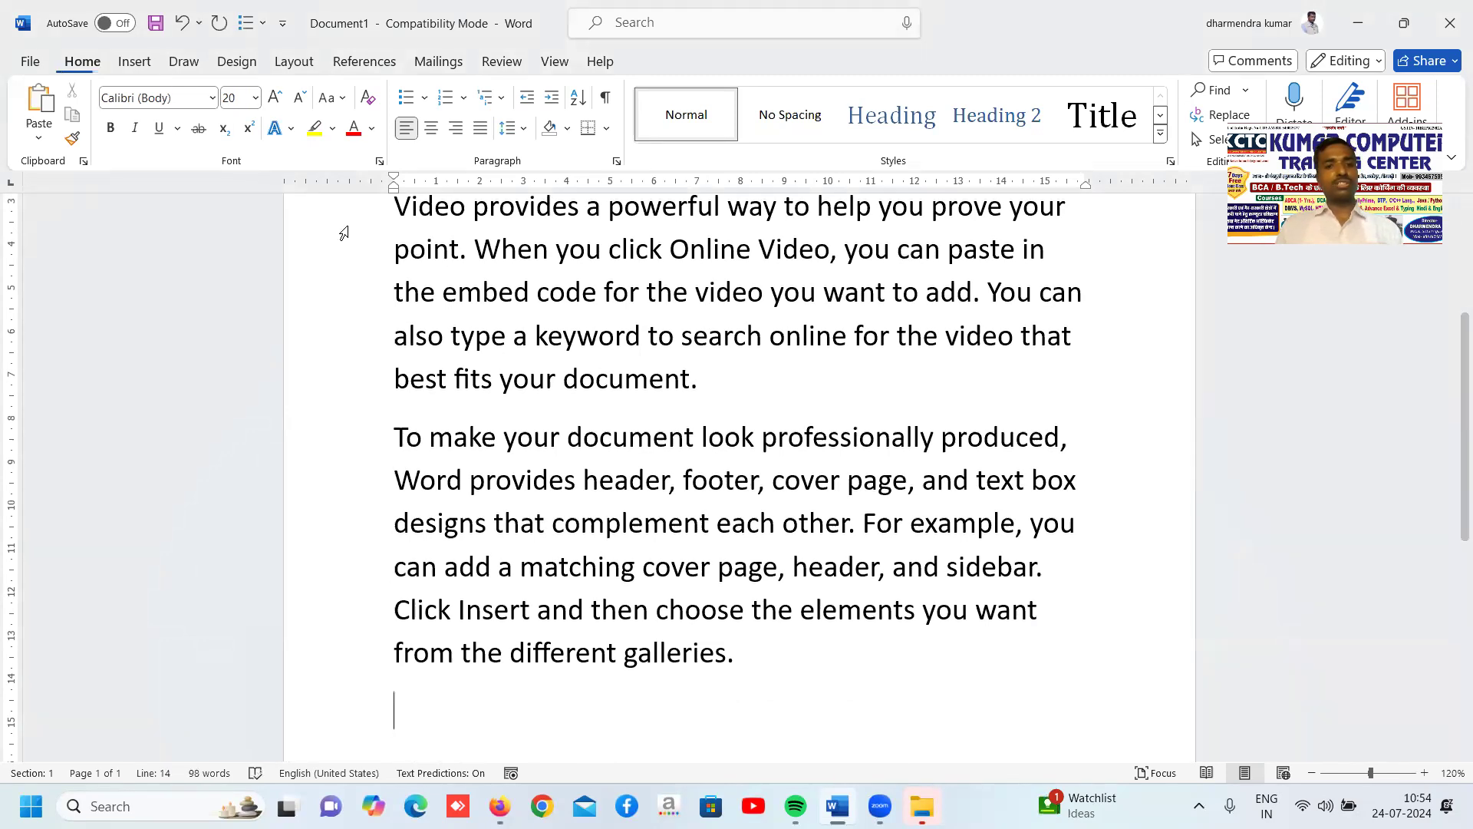
- Select both sample paragraphs and apply the Dividend theme to the document
left_click_drag(366, 221, 738, 680)
scroll(988, 589, "up", 3)
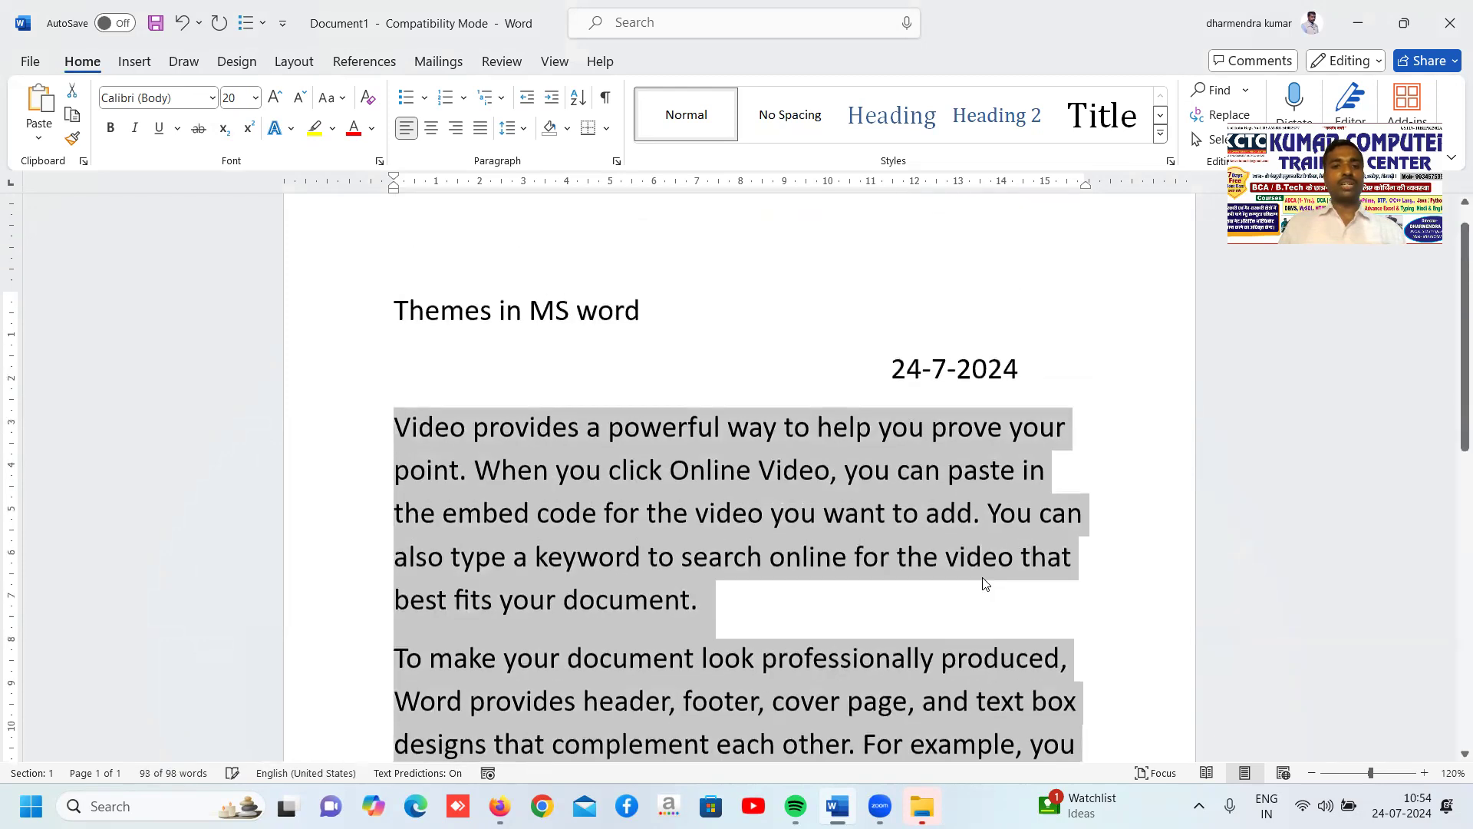
scroll(987, 584, "down", 1)
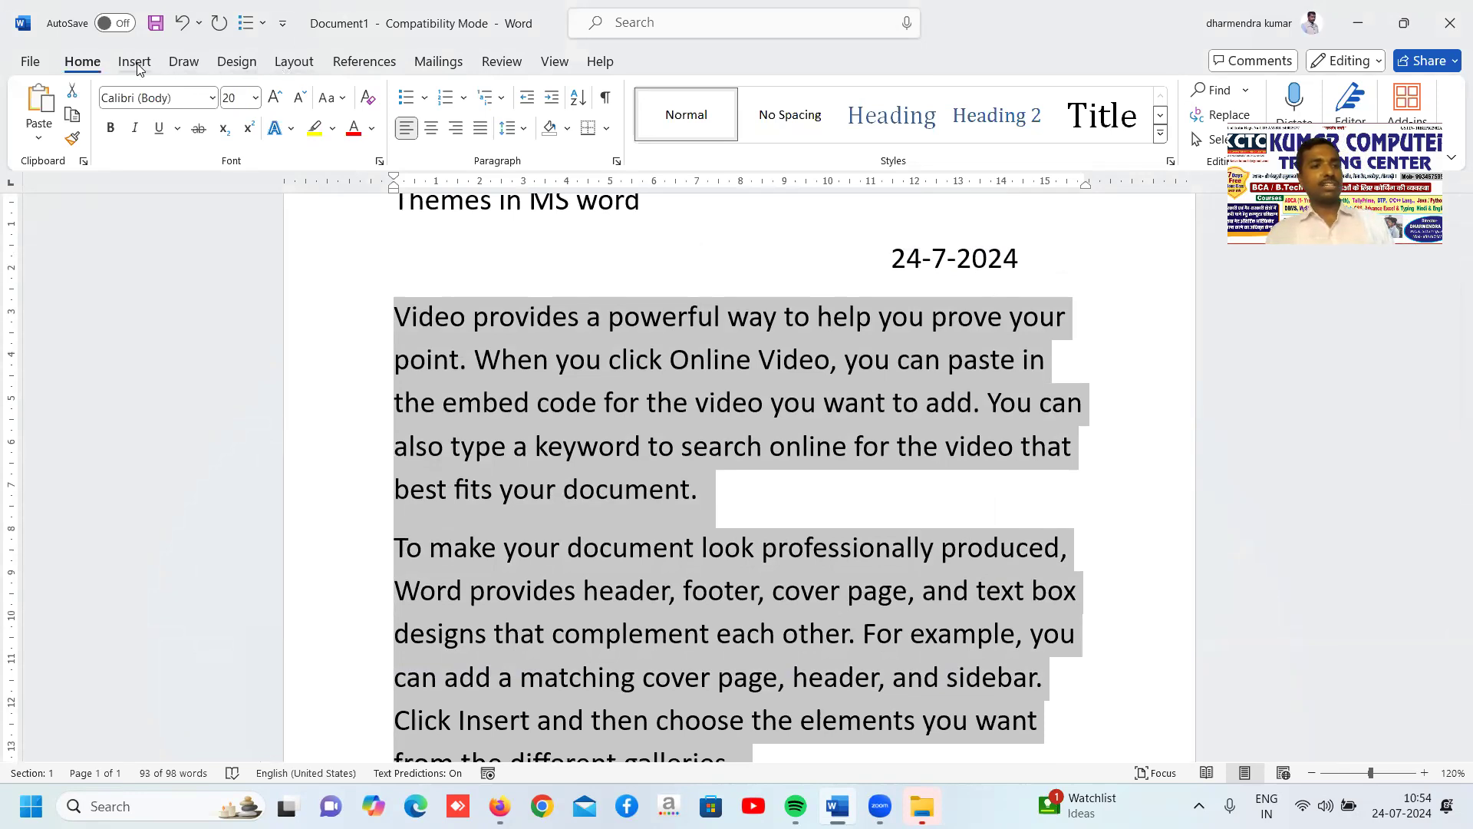
left_click(252, 66)
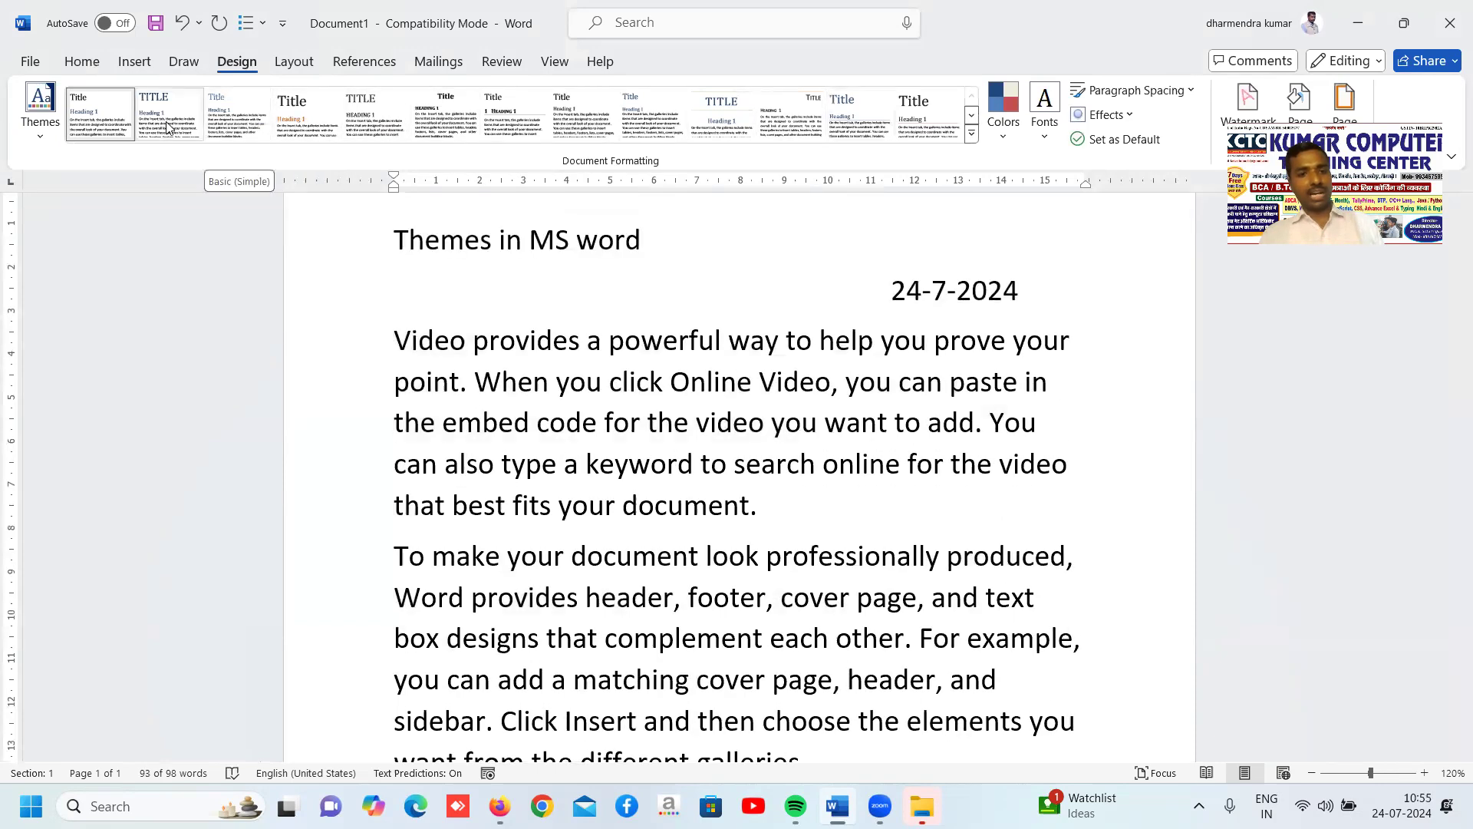
left_click(43, 137)
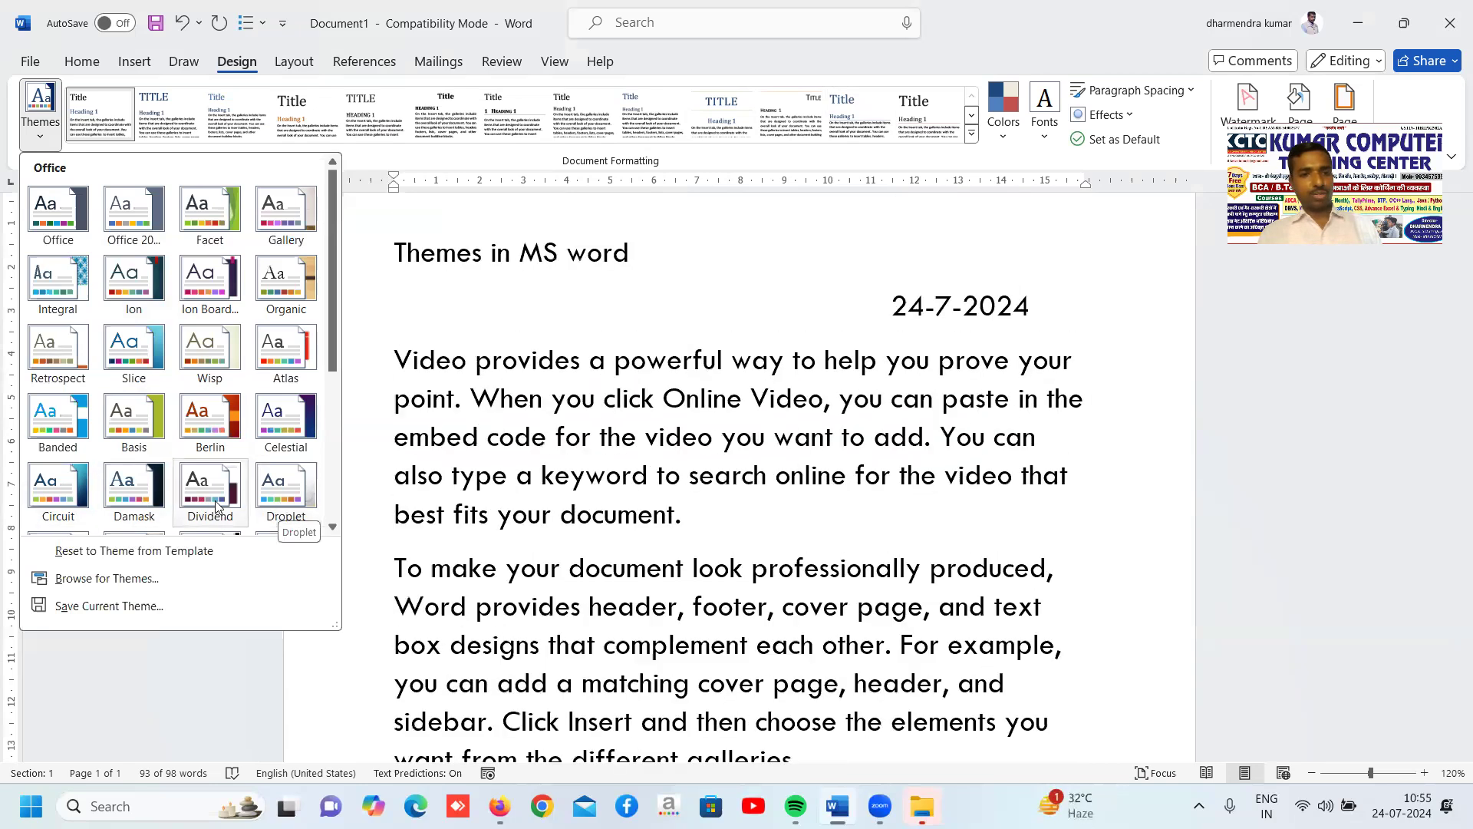
left_click(216, 505)
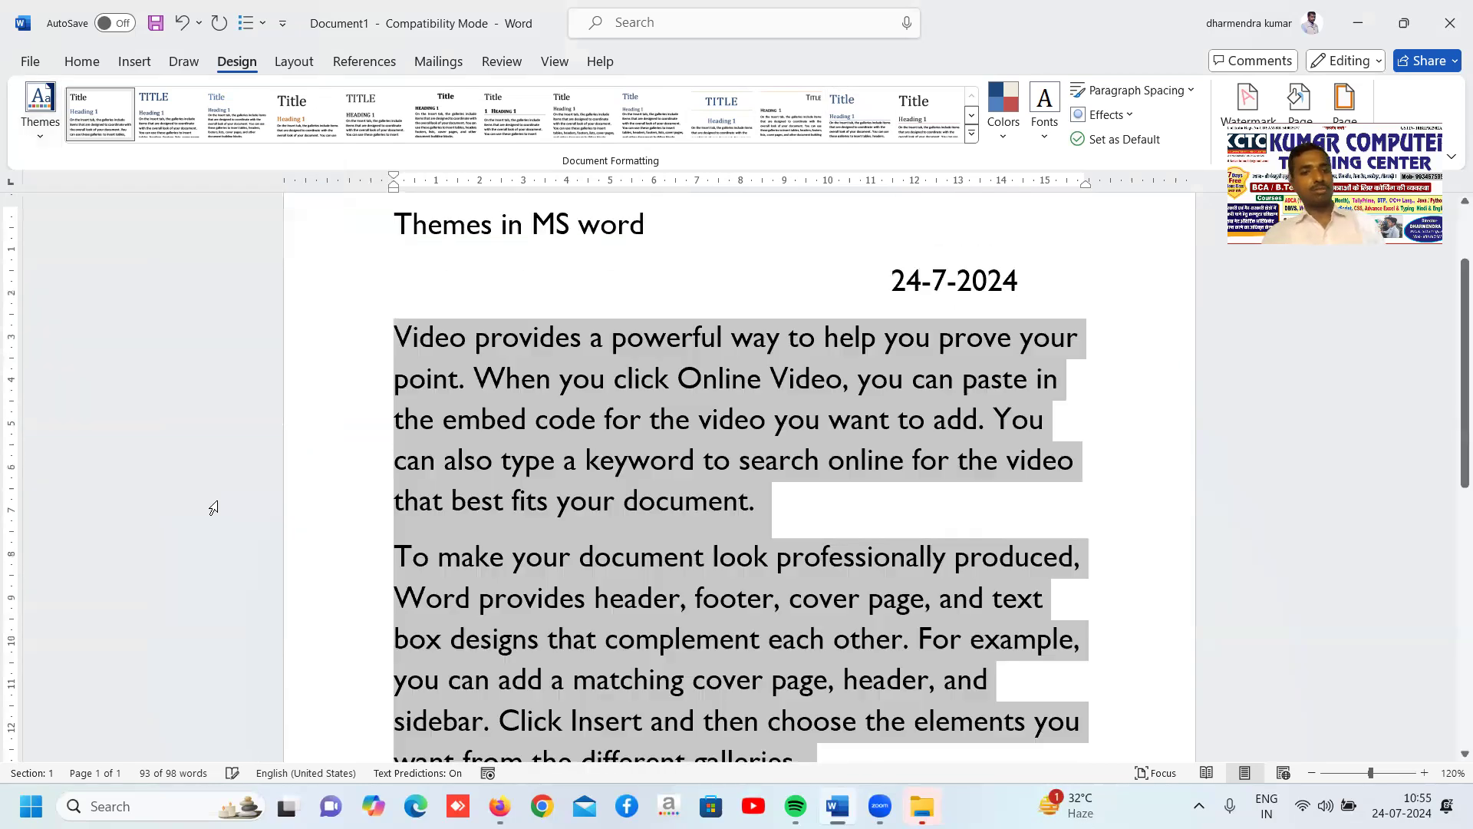
left_click(590, 499)
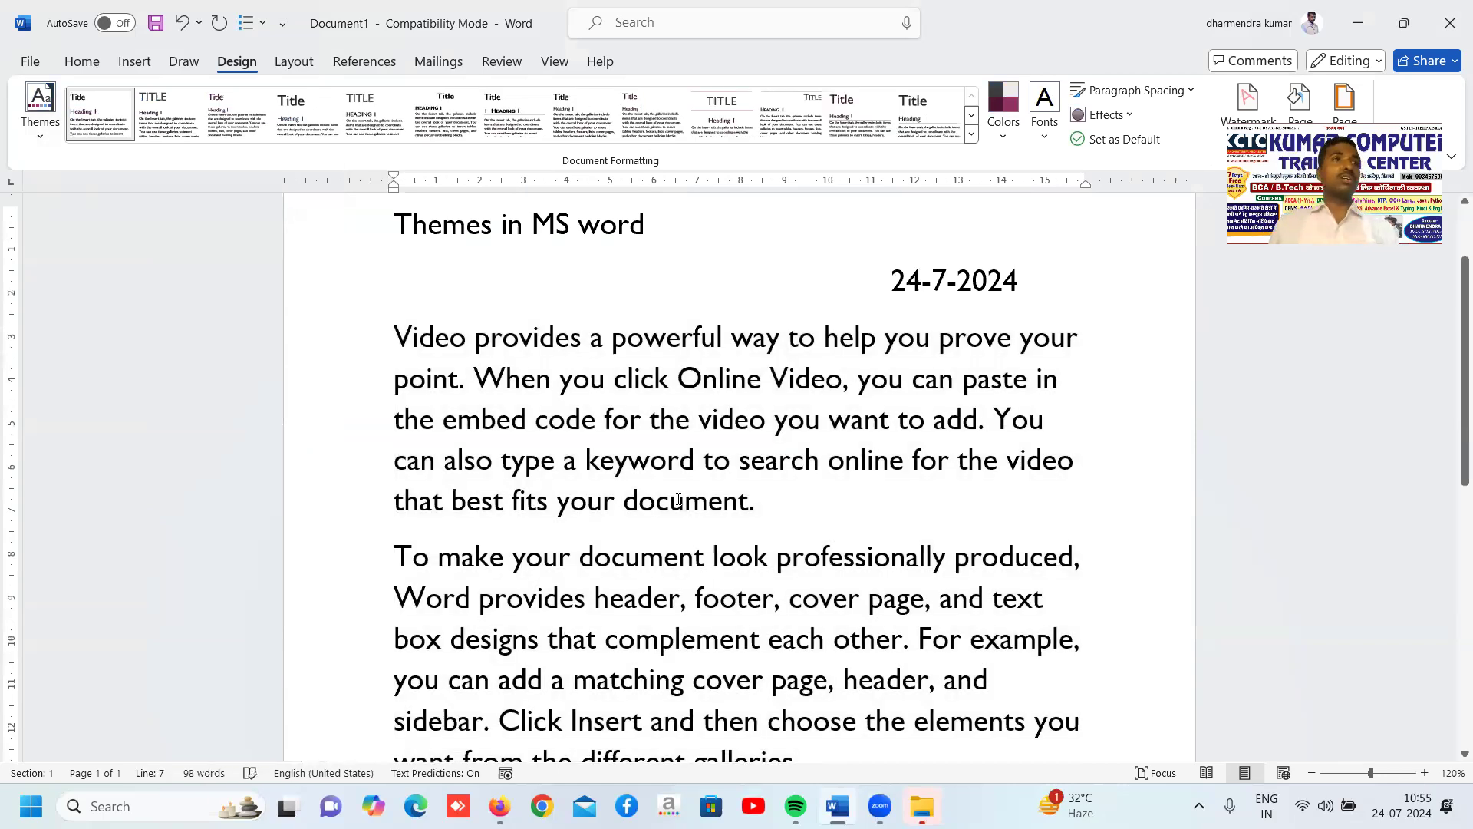
- Try the Basis theme on the document, and replace it with the Slice theme
left_click(39, 123)
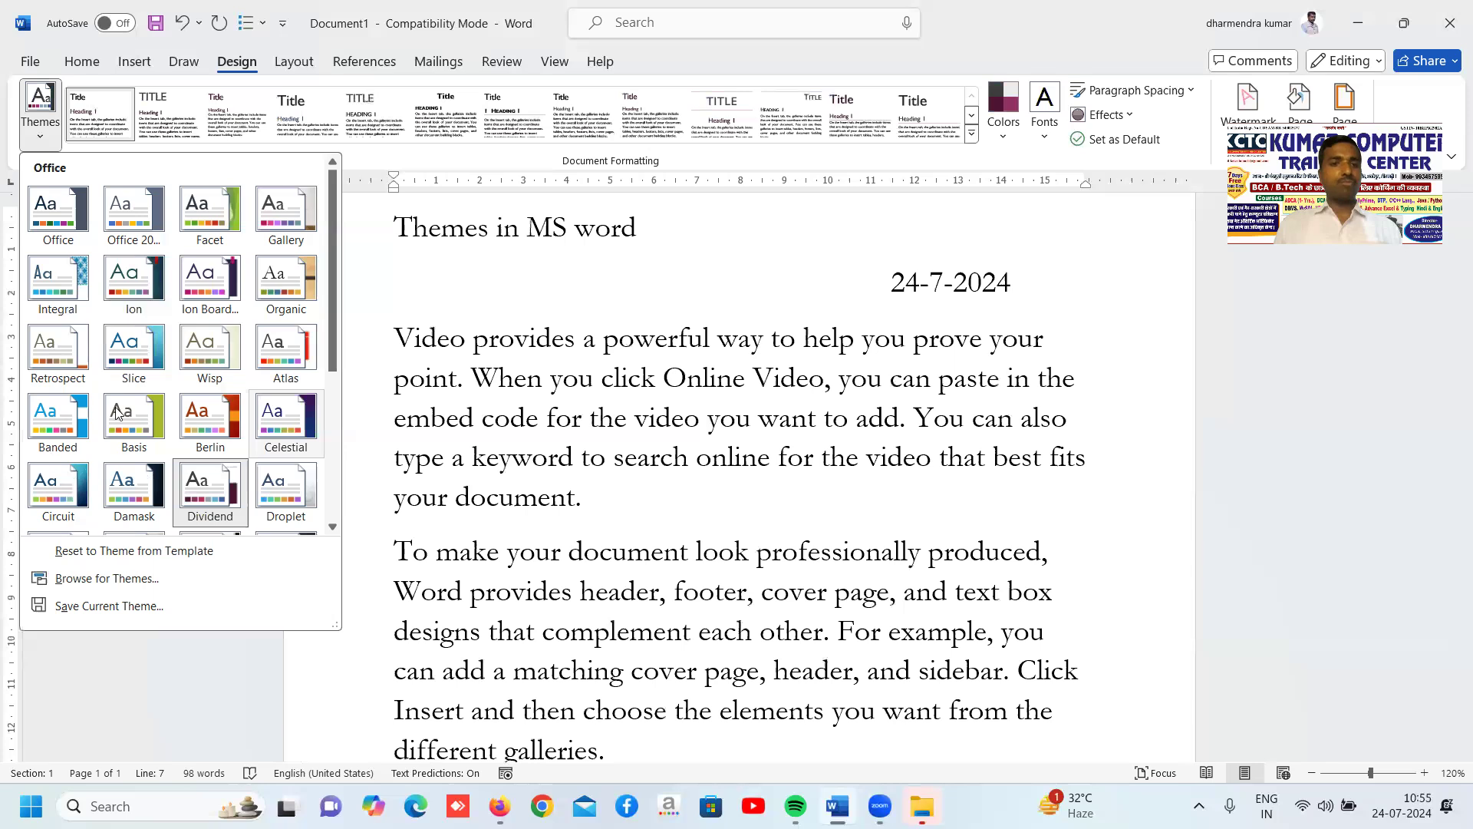
left_click(144, 407)
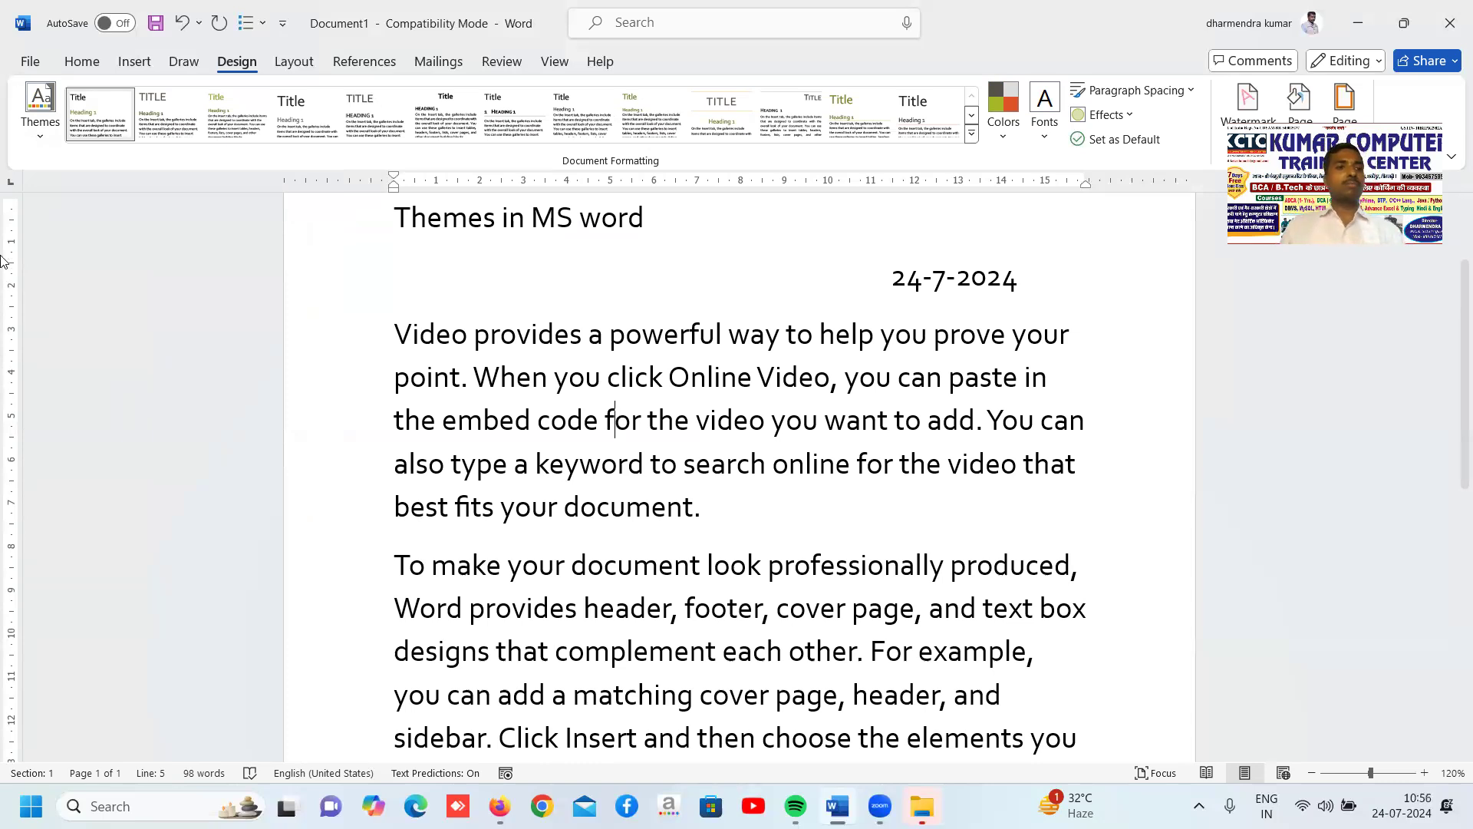
left_click(43, 138)
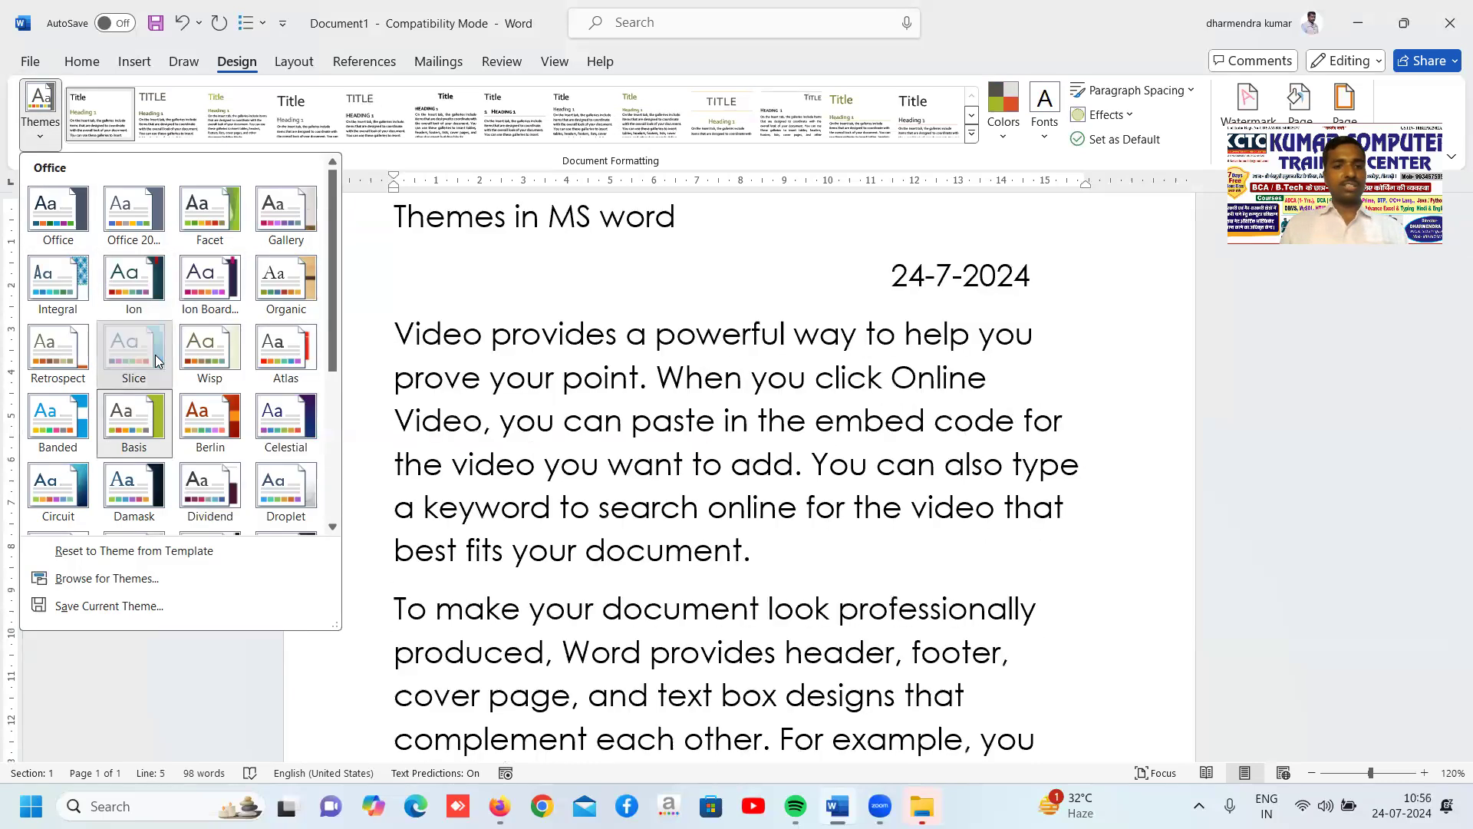
left_click(134, 349)
left_click(802, 539)
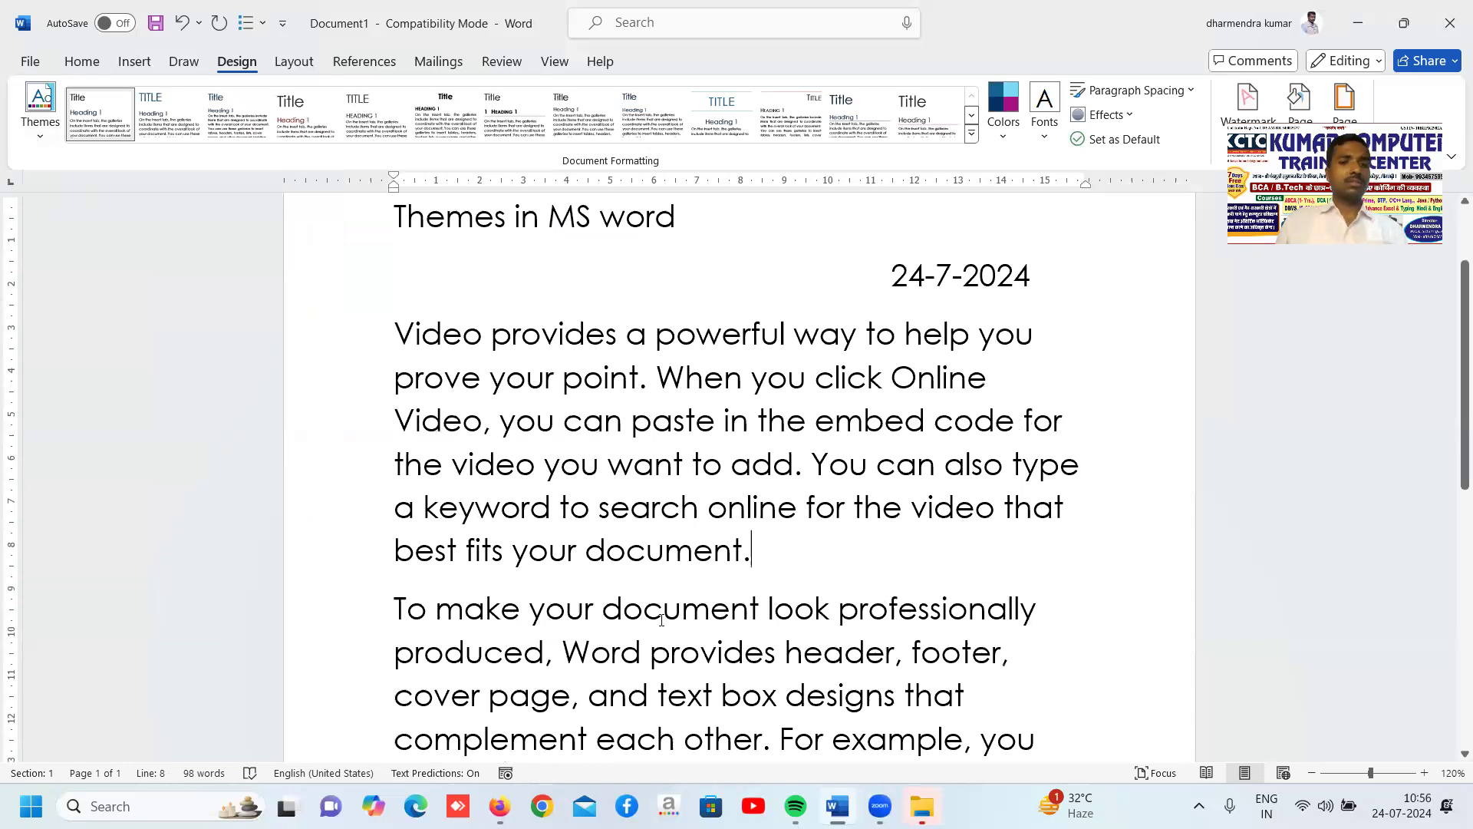
left_click(380, 613)
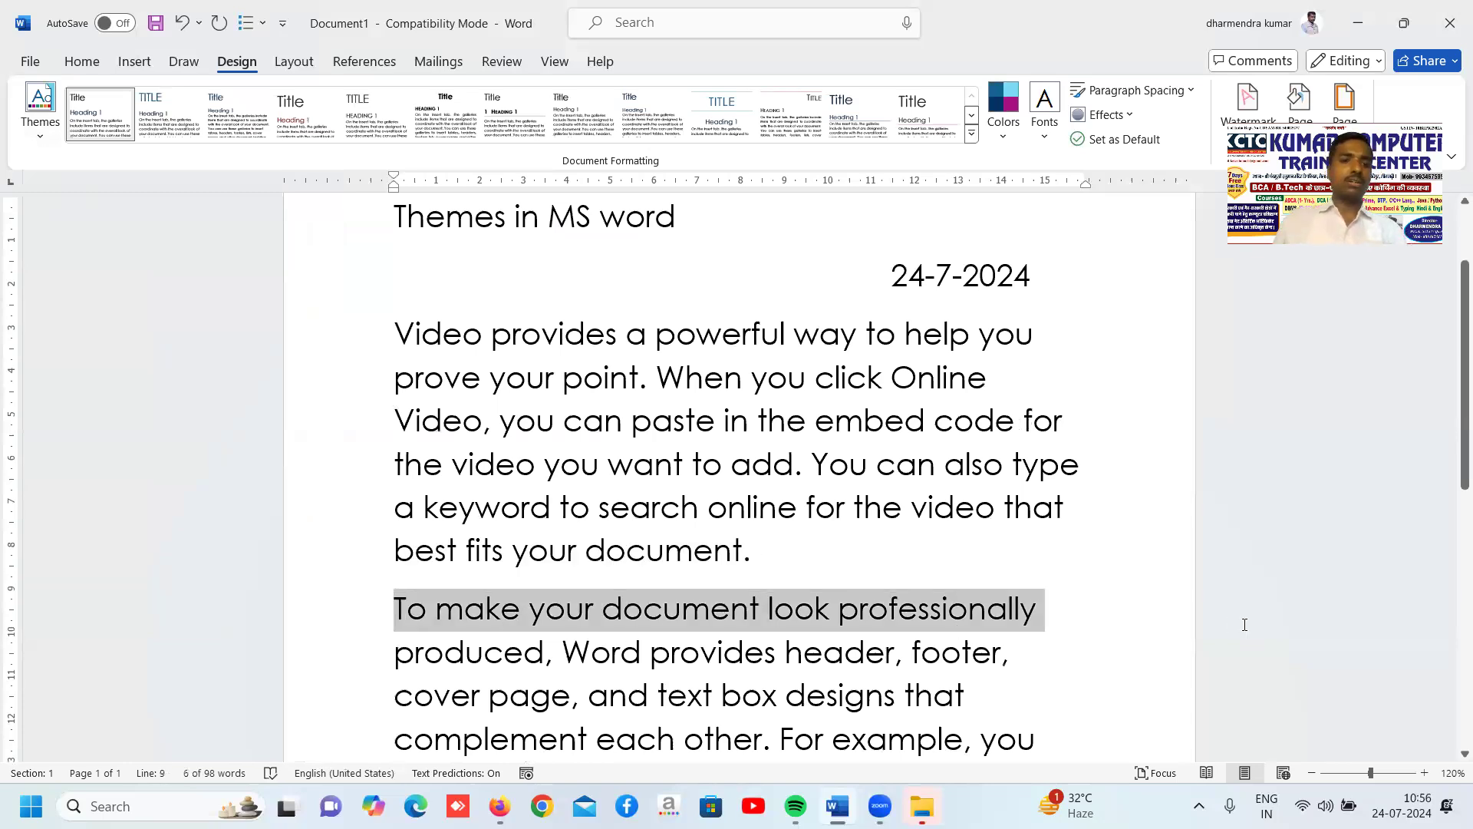
left_click(641, 402)
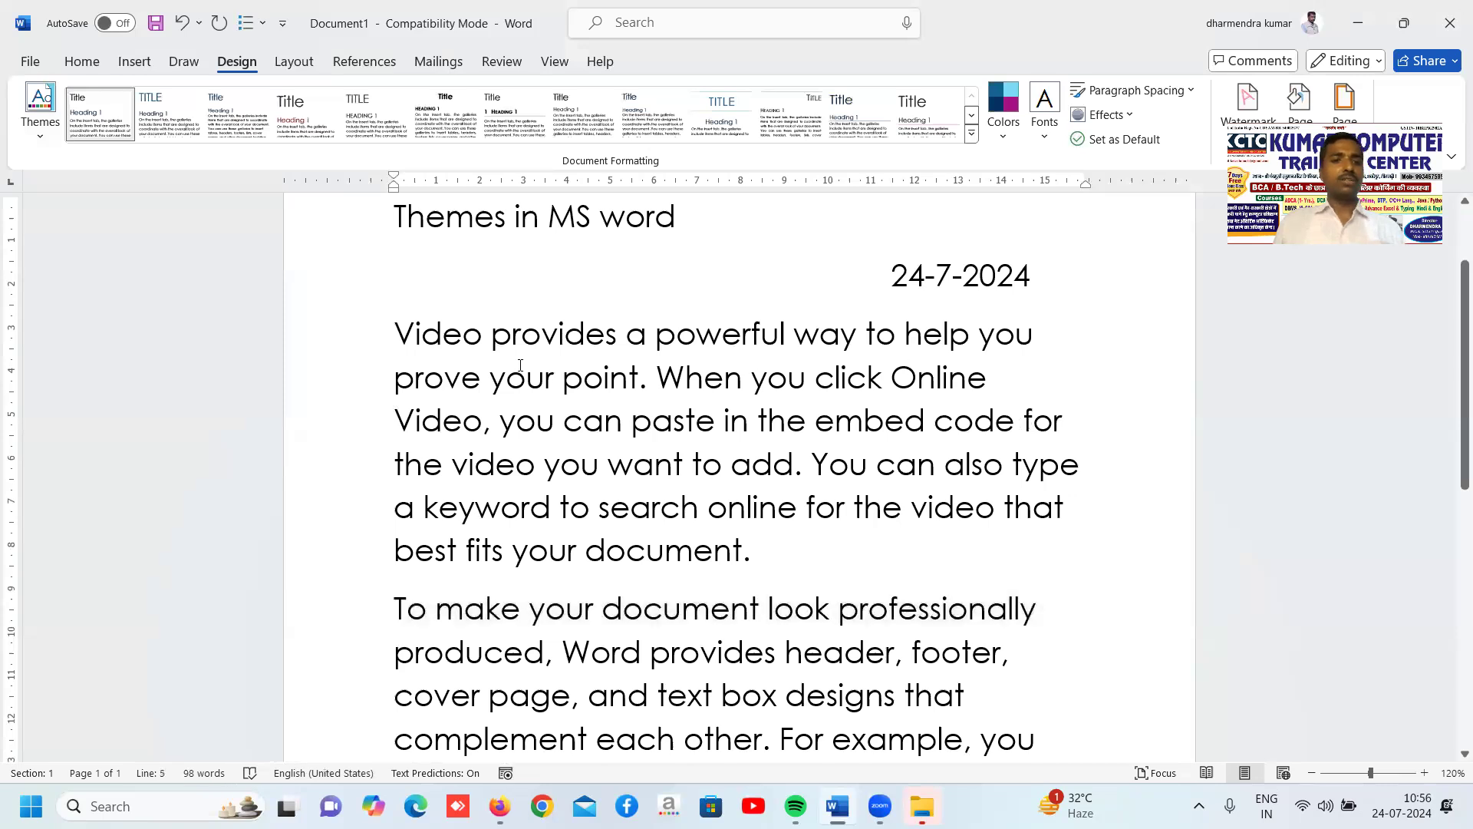
- Add a line reading "DropCap:" between the title and the date
left_click(417, 266)
type("Drop")
type("Cap:")
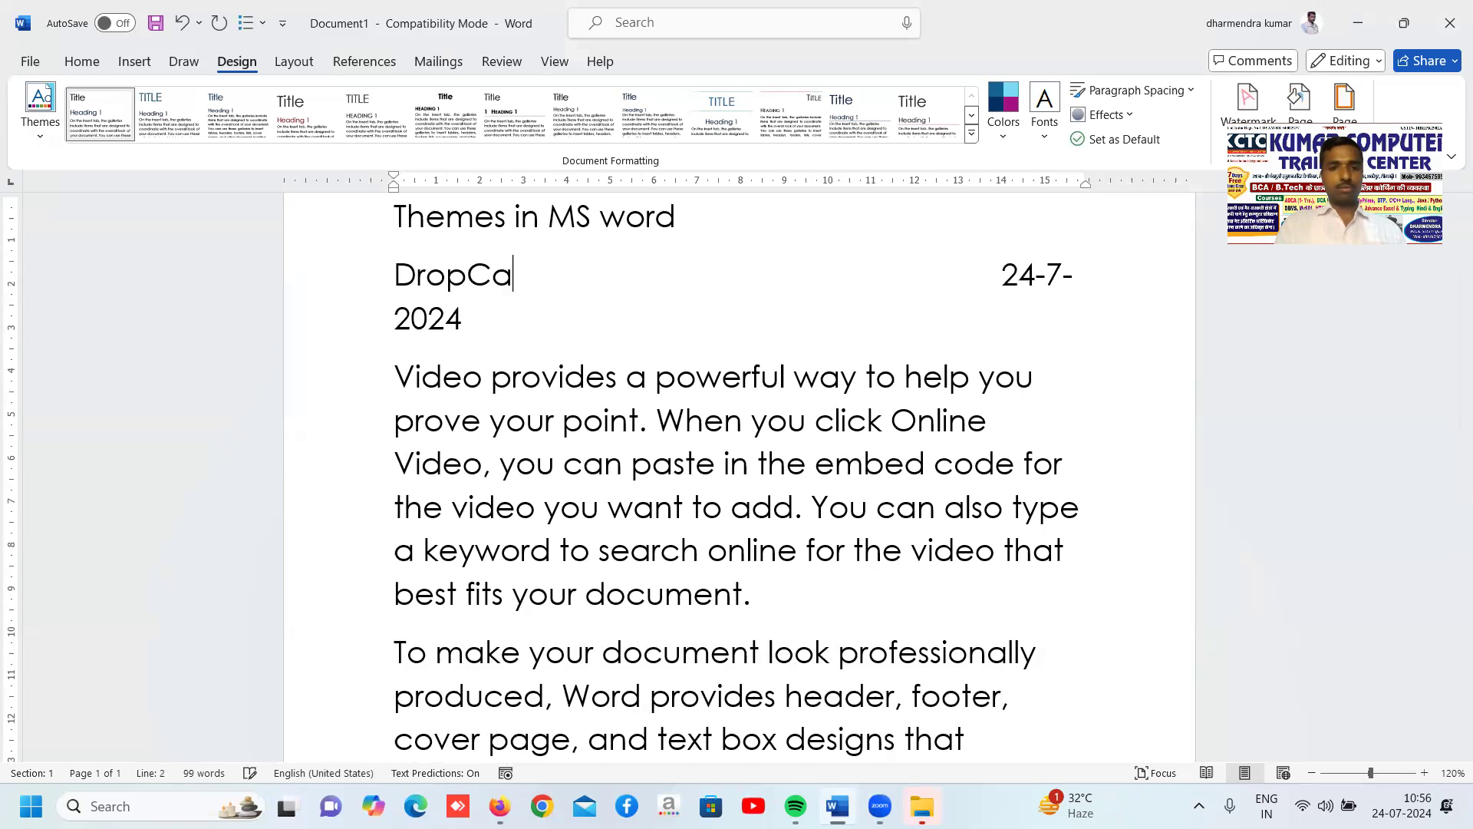
key("Return")
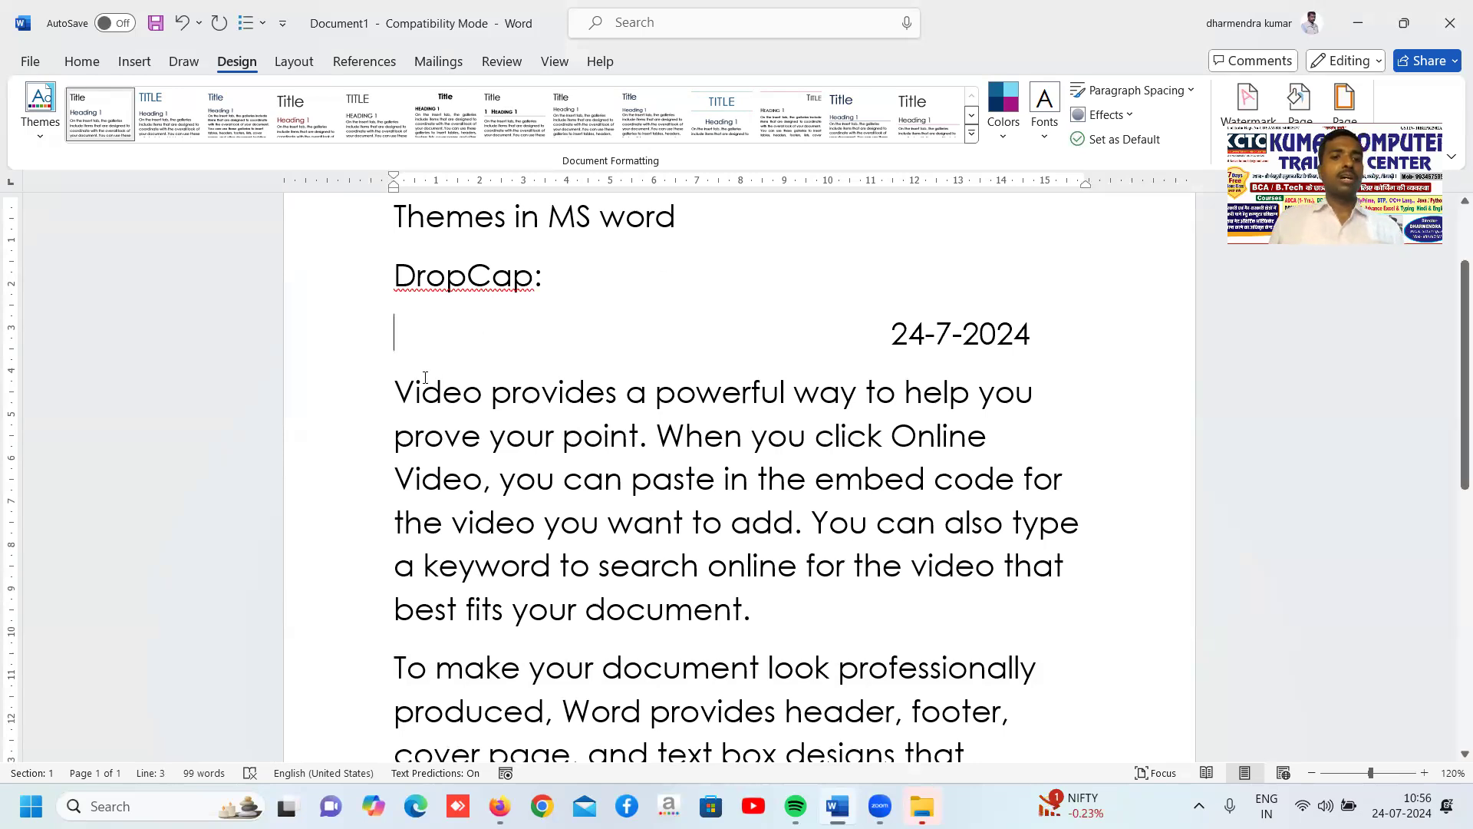
- Apply a Dropped drop cap to the letter V that starts the first sample paragraph
left_click_drag(417, 394, 393, 394)
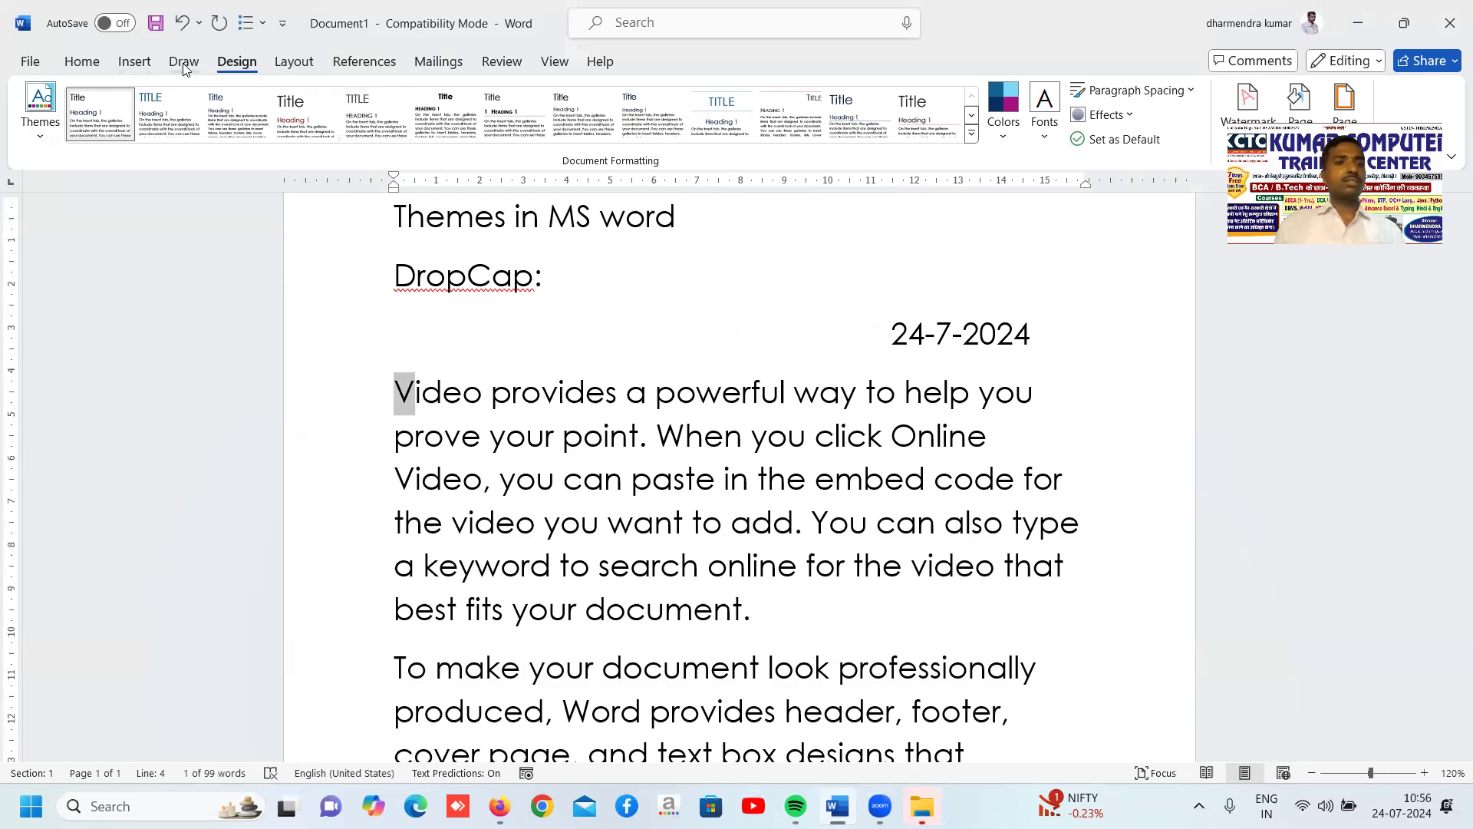
left_click(135, 61)
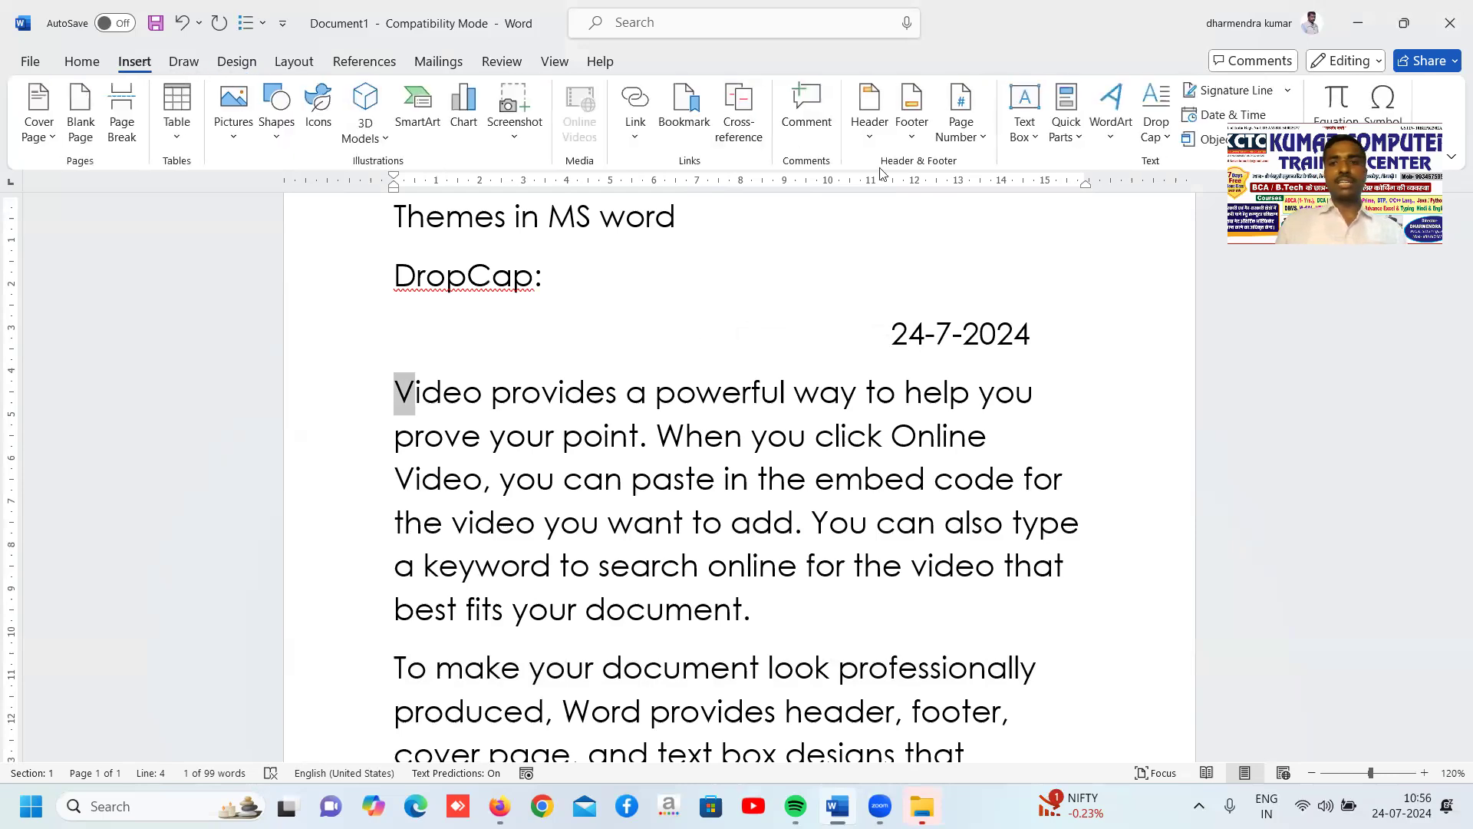
left_click(1158, 139)
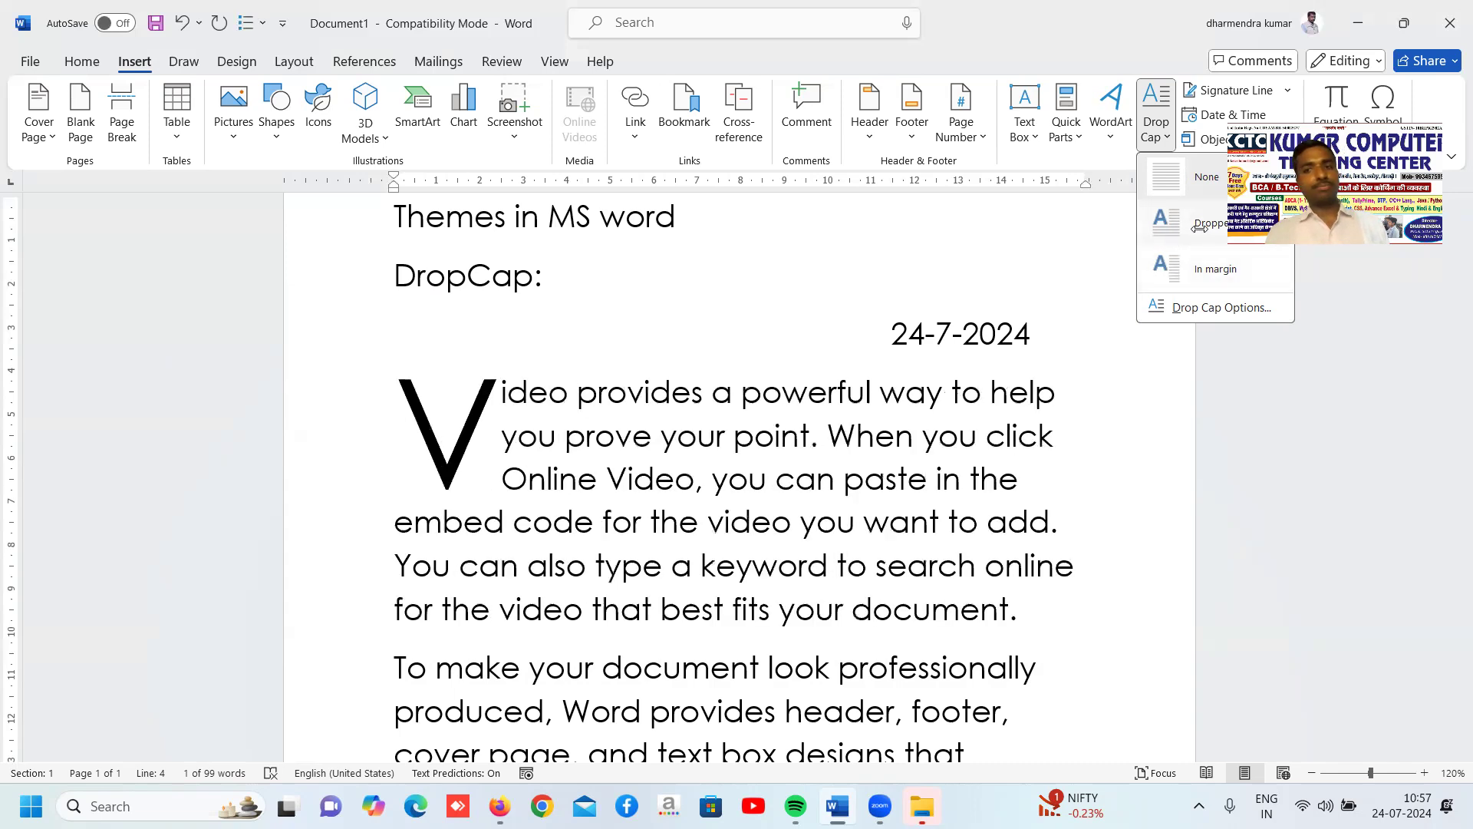
left_click(1199, 228)
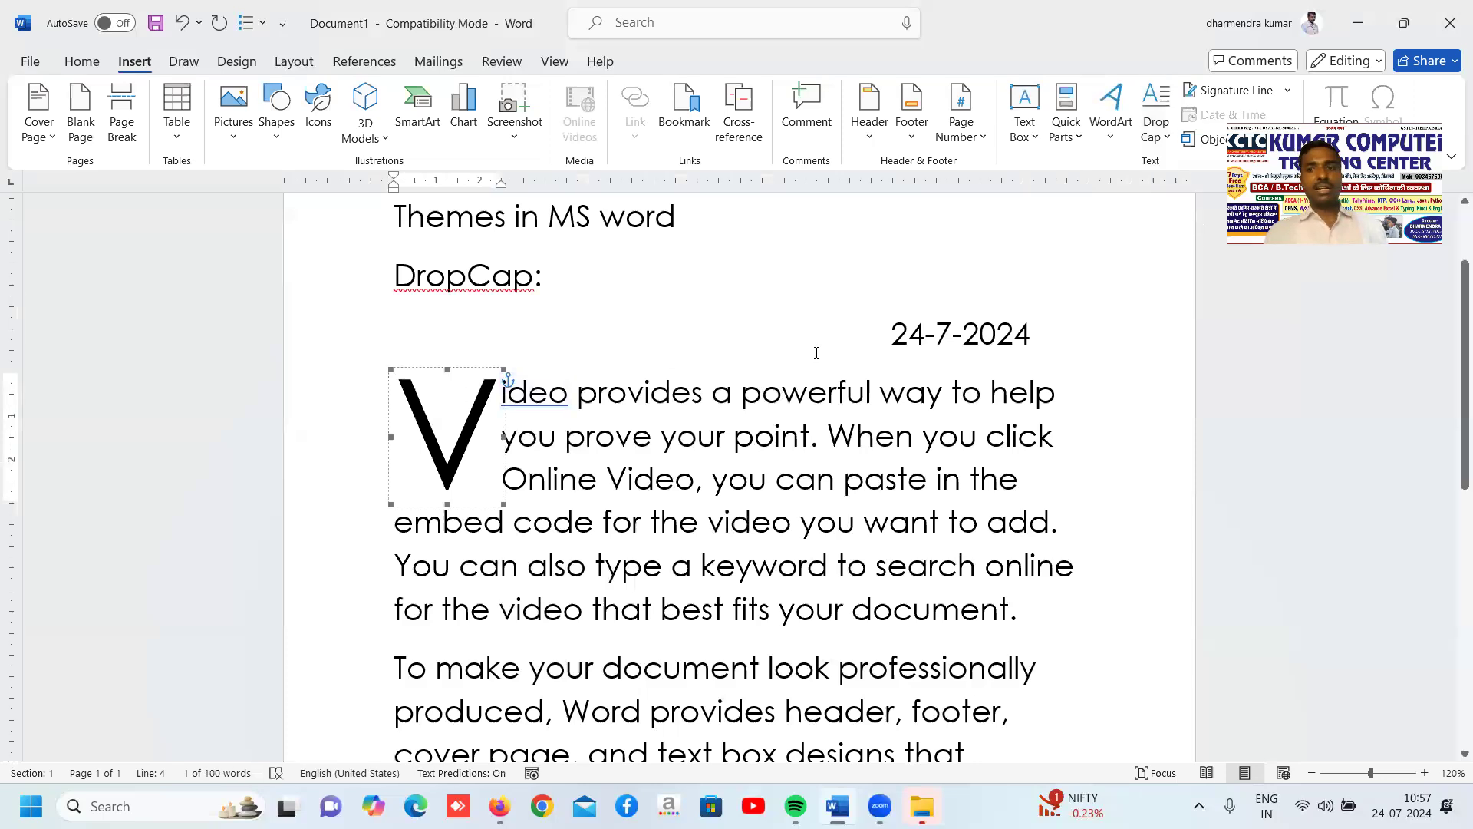
- Set the lines to drop of the V drop cap to 5 in the drop cap options
left_click(1149, 138)
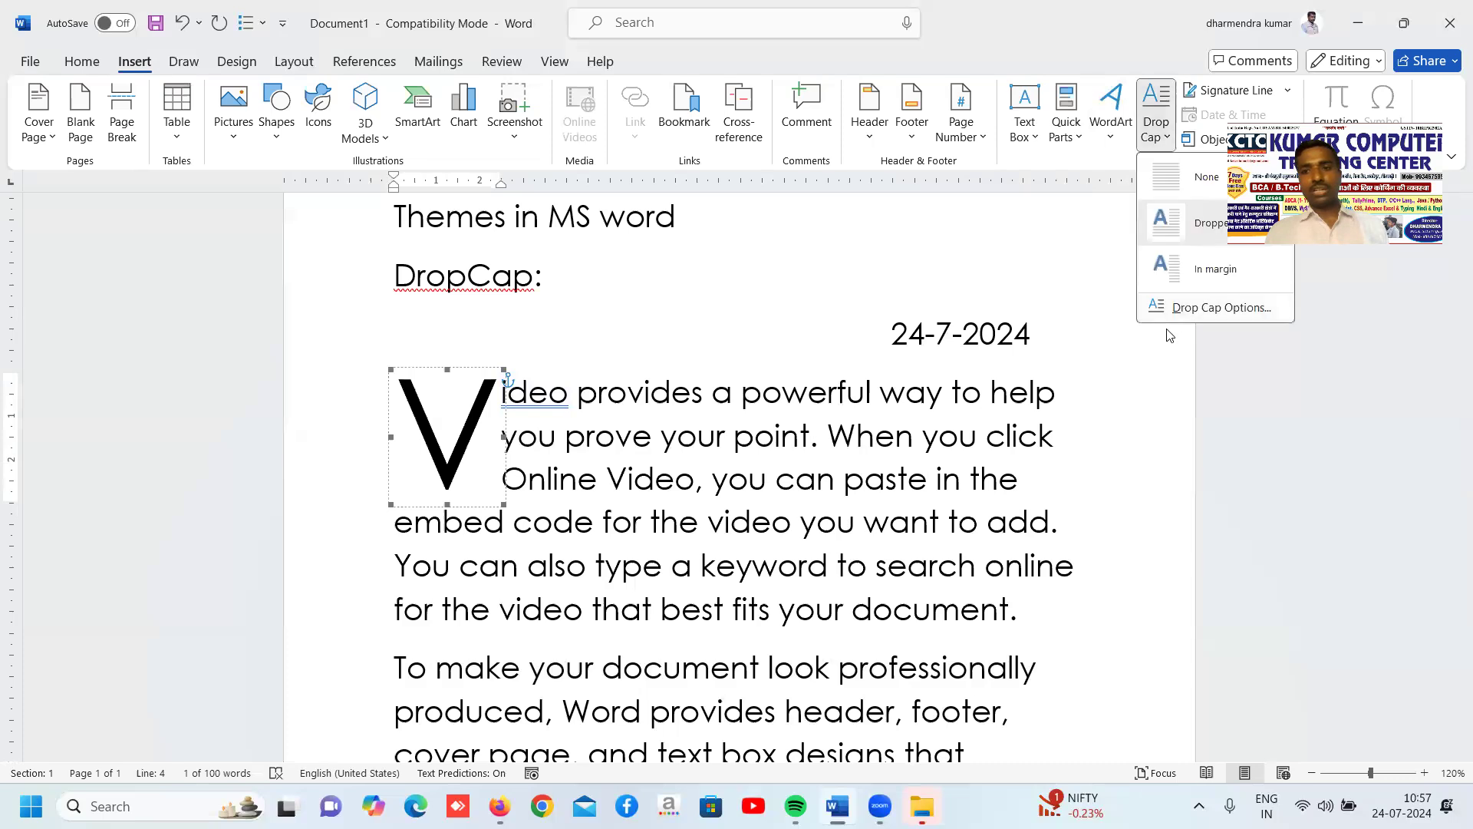
left_click(1178, 308)
left_click(890, 365)
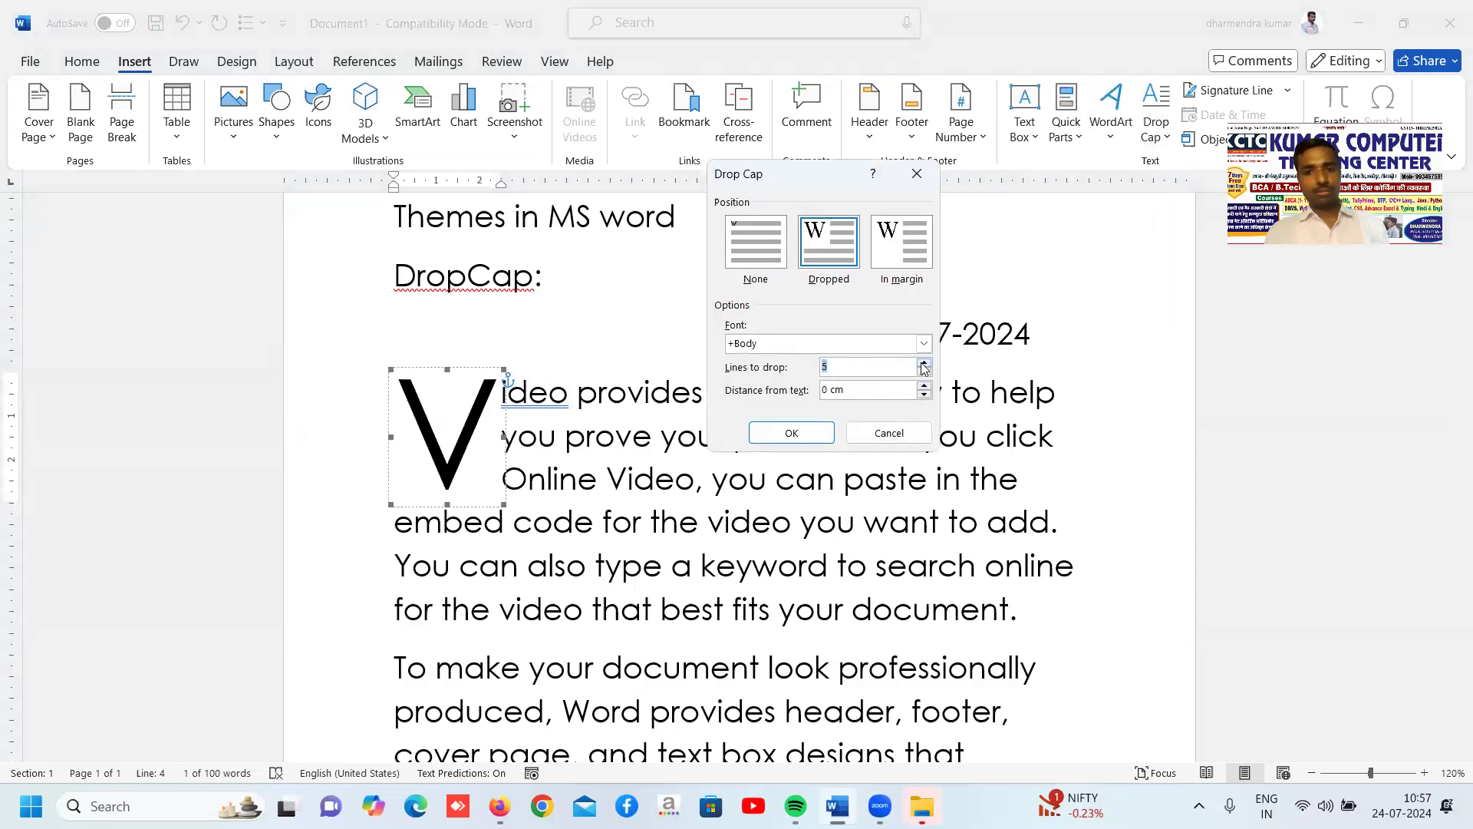
left_click(793, 434)
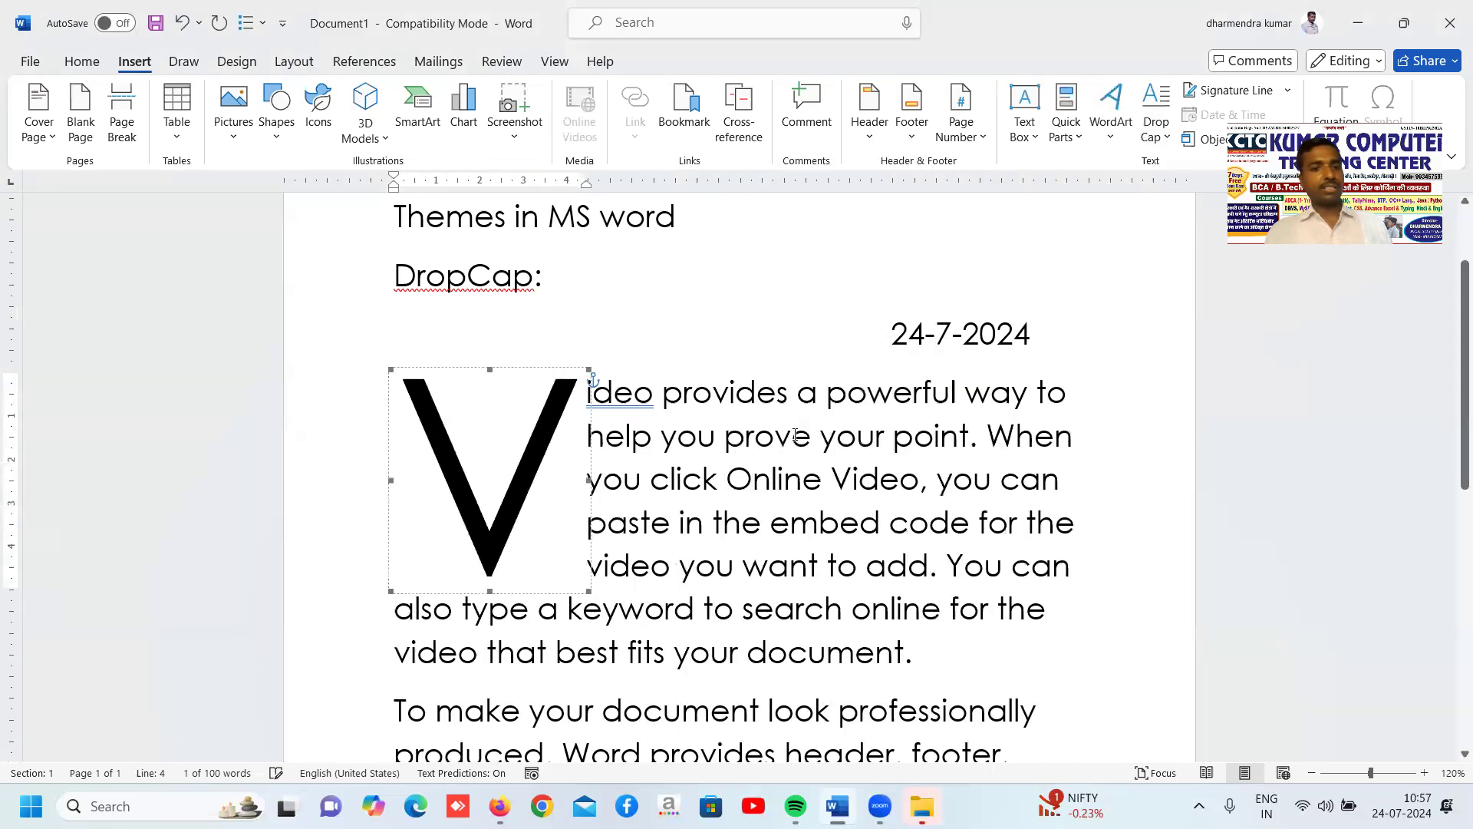
- Increase the V drop cap's lines to drop to 10 and apply the setting
left_click(1159, 144)
left_click(1163, 306)
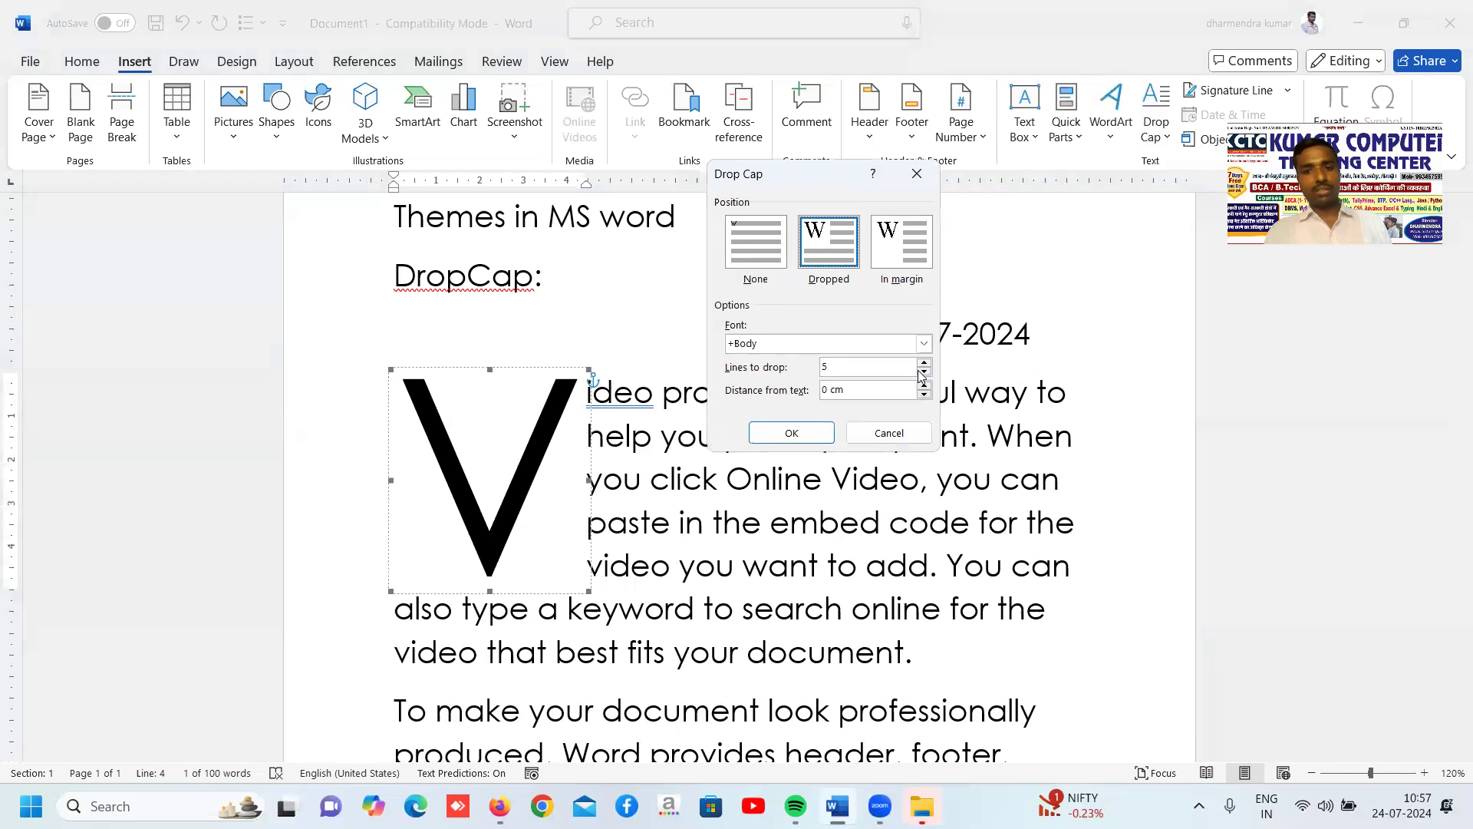
left_click(925, 365)
left_click(925, 365)
left_click(925, 365)
left_click(924, 366)
left_click(924, 365)
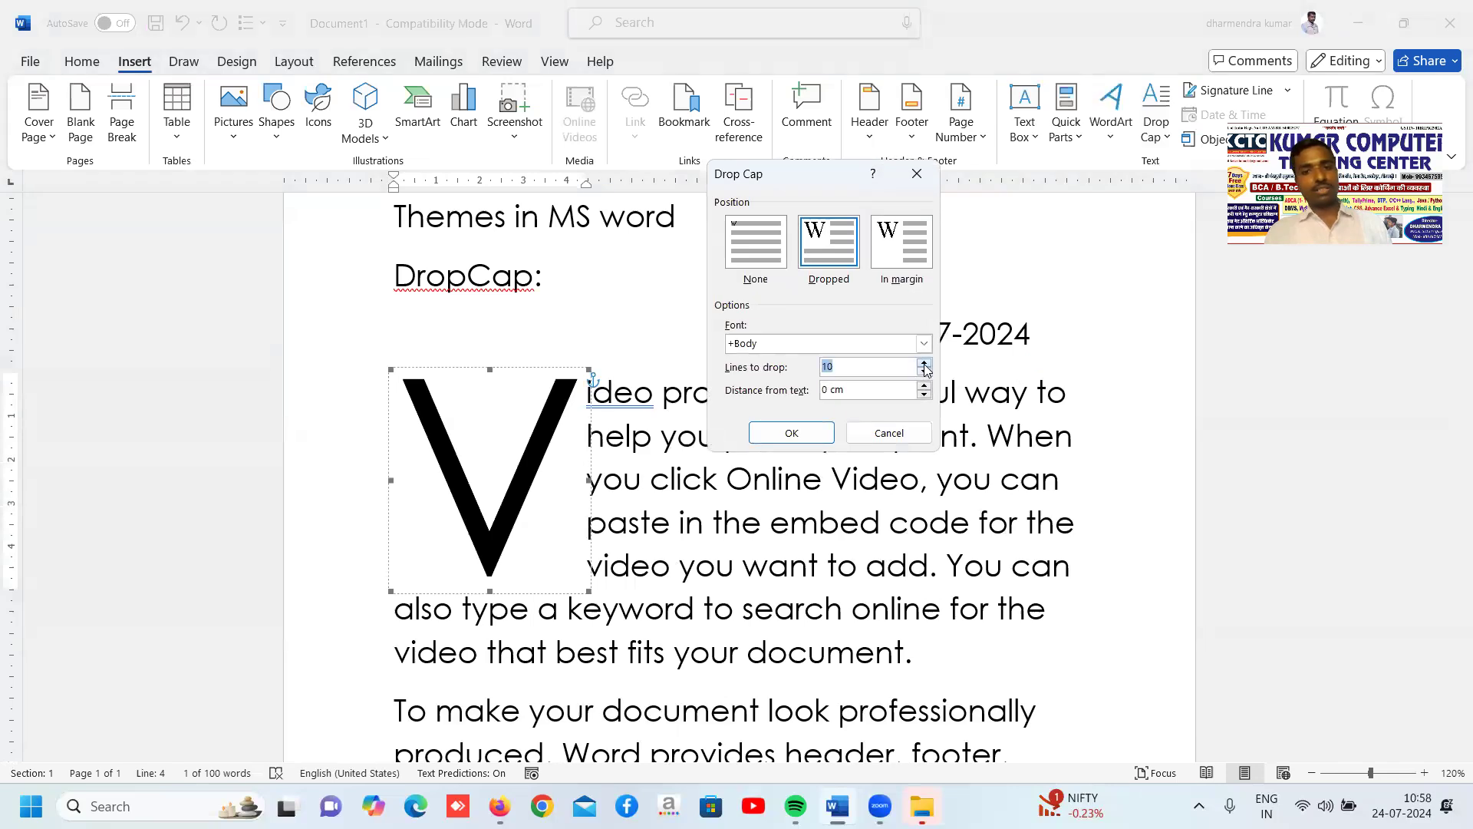
left_click(791, 434)
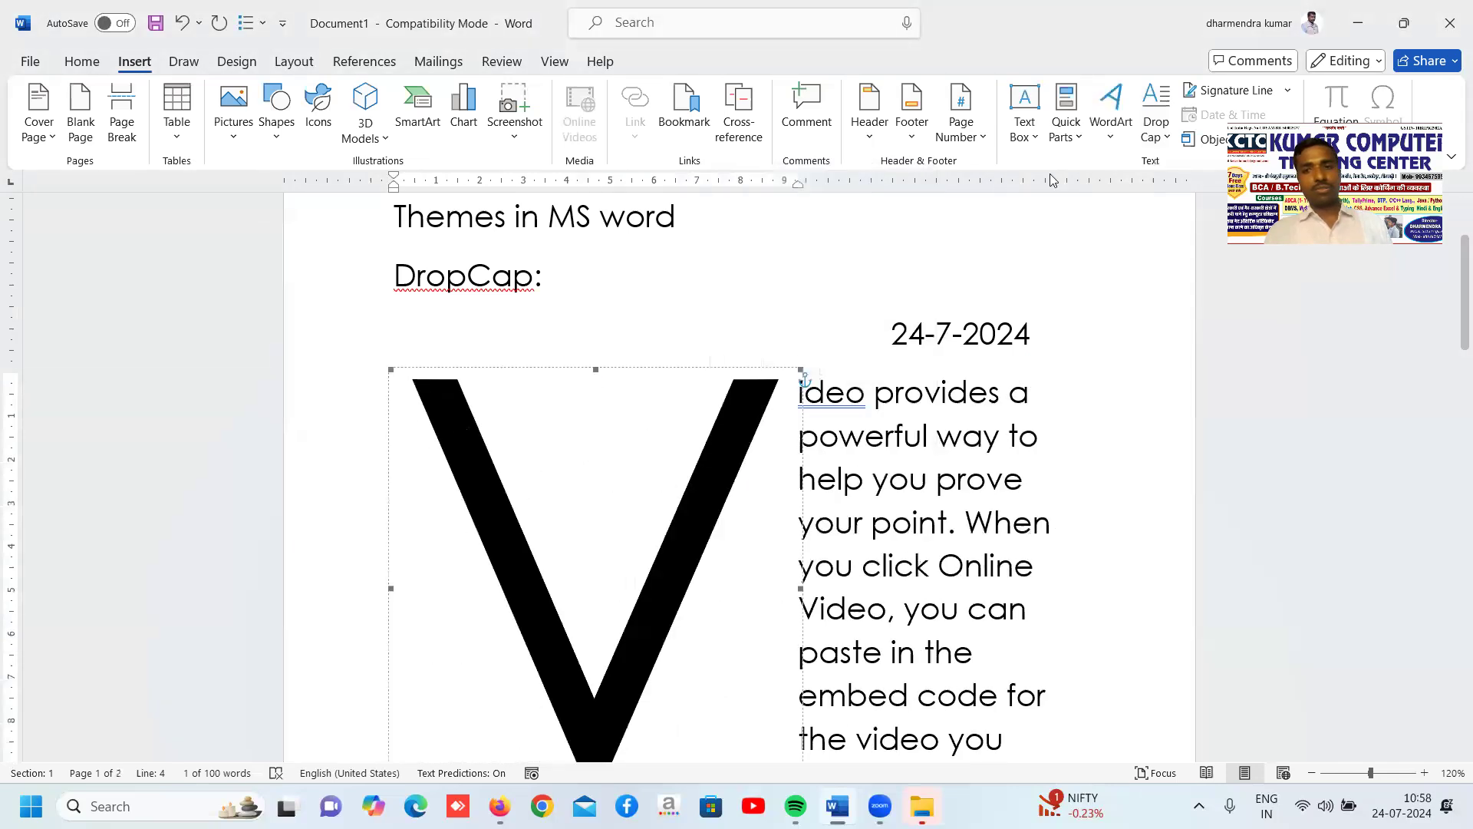
- Reduce the V drop cap's lines to drop to 5 and apply the setting
left_click(1156, 130)
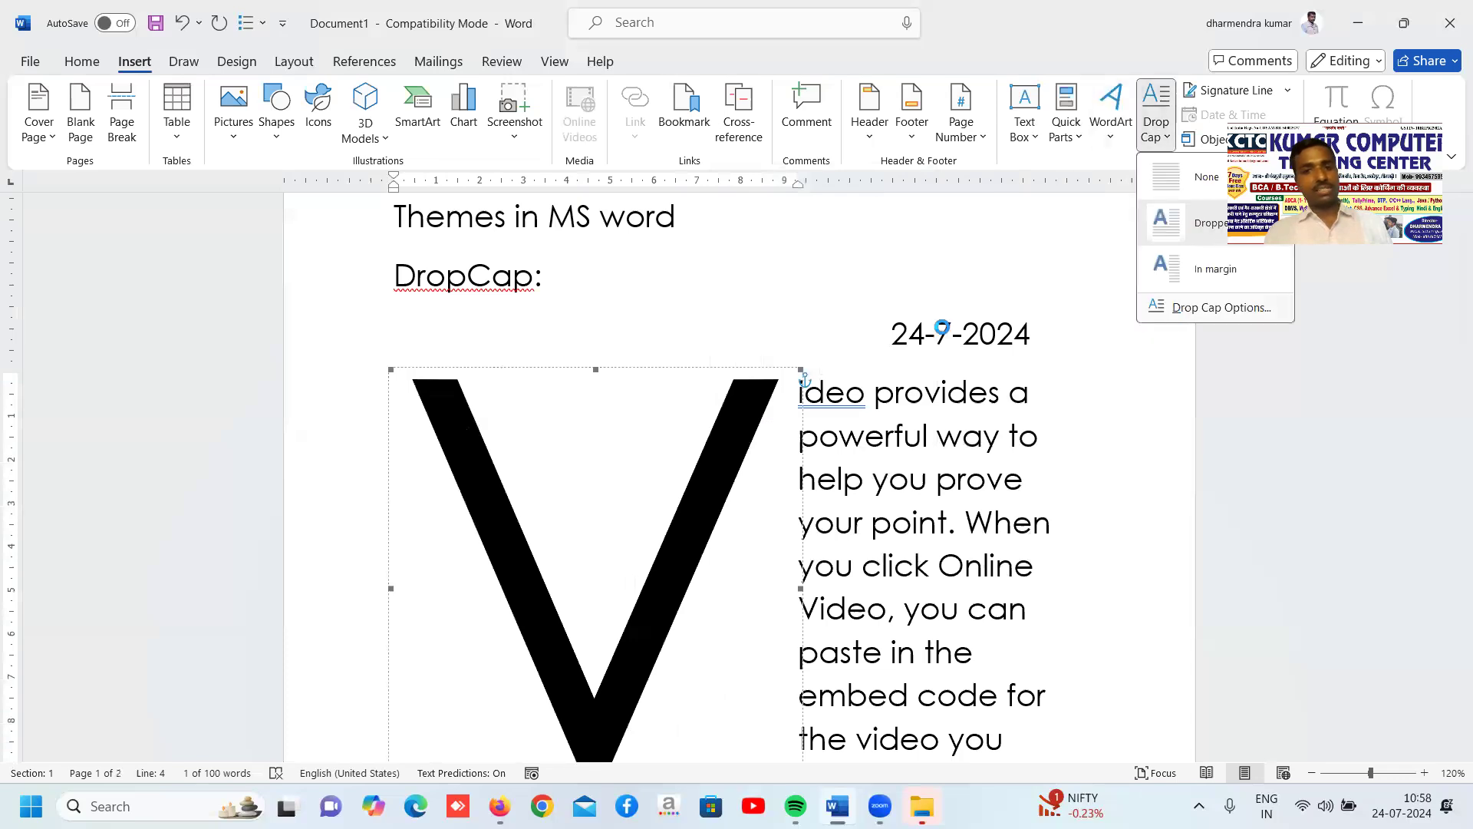
left_click(922, 362)
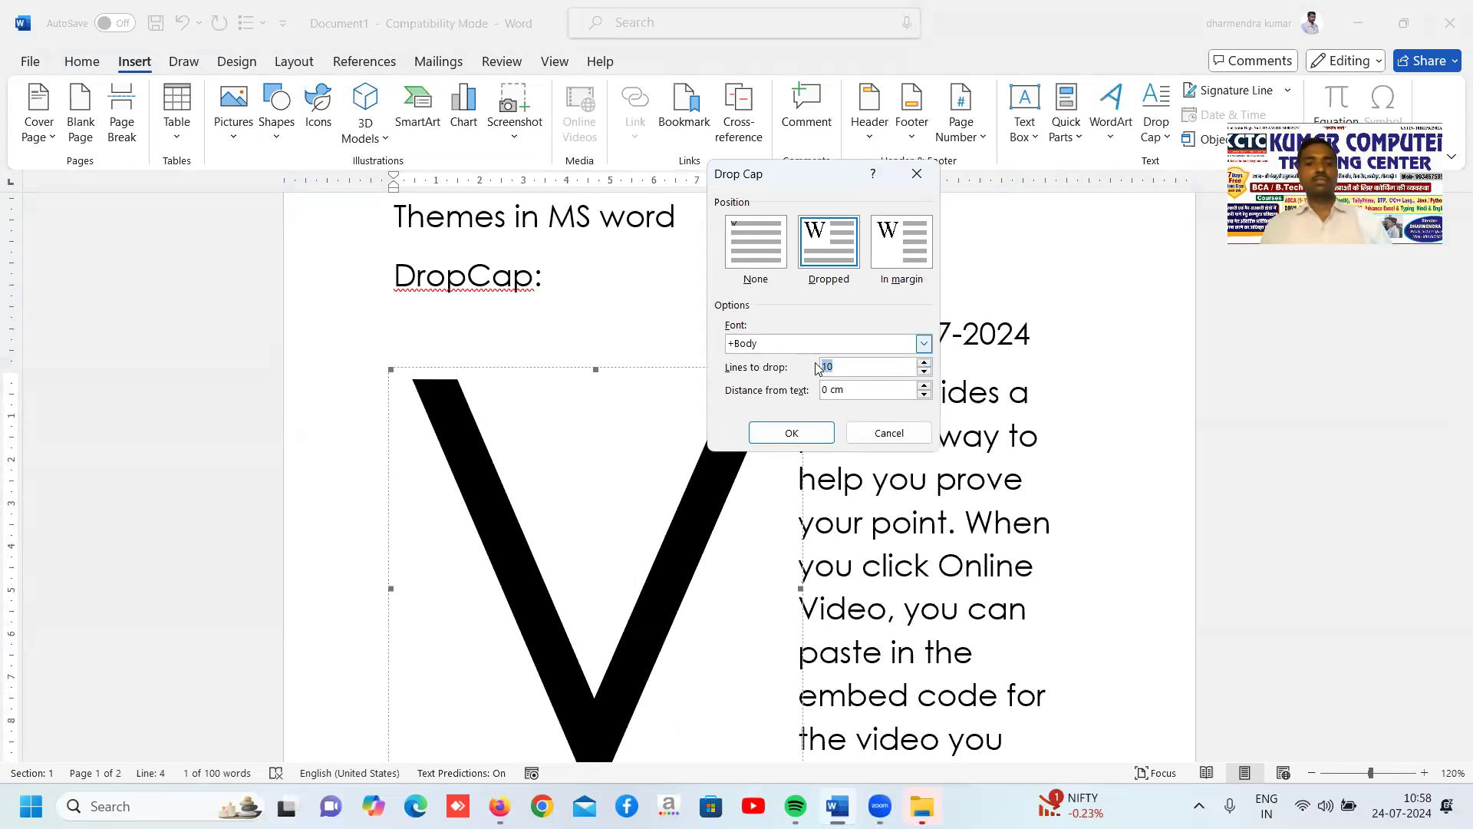
type("5")
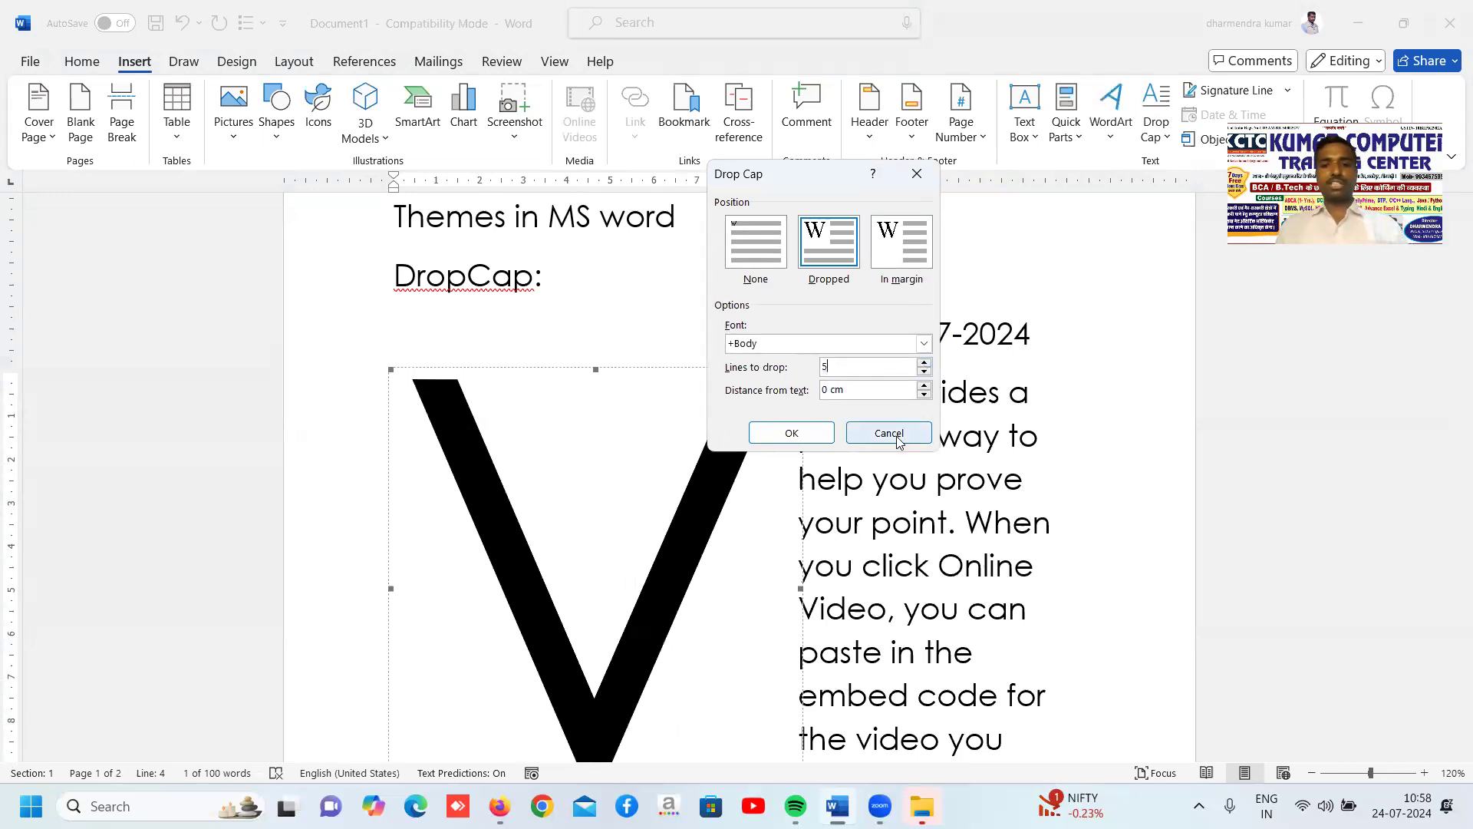
left_click(791, 433)
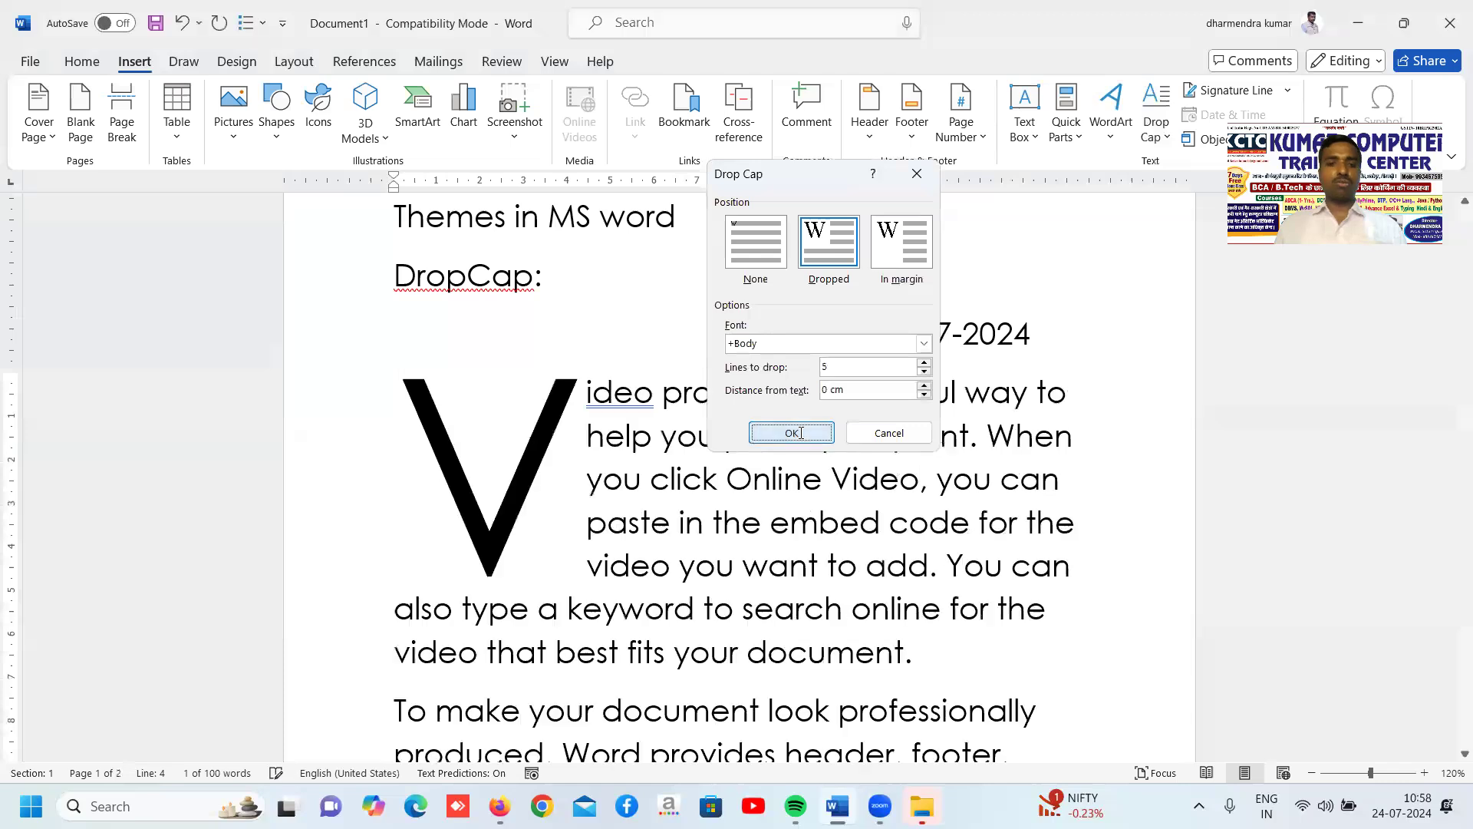
- Change the font of the V drop cap to Amasis MT Pro in the drop cap options
left_click(1161, 141)
left_click(1165, 323)
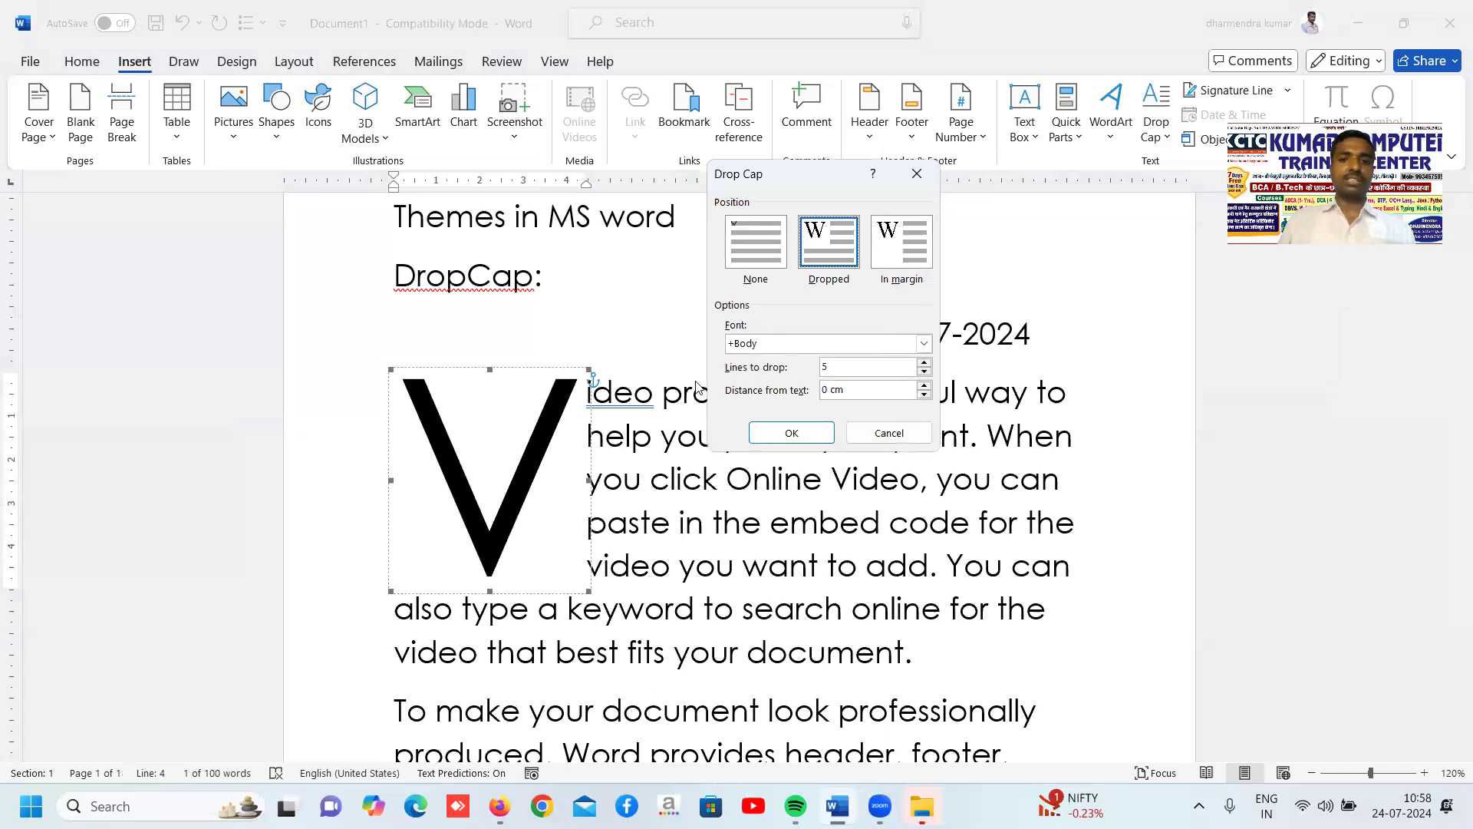
left_click(924, 343)
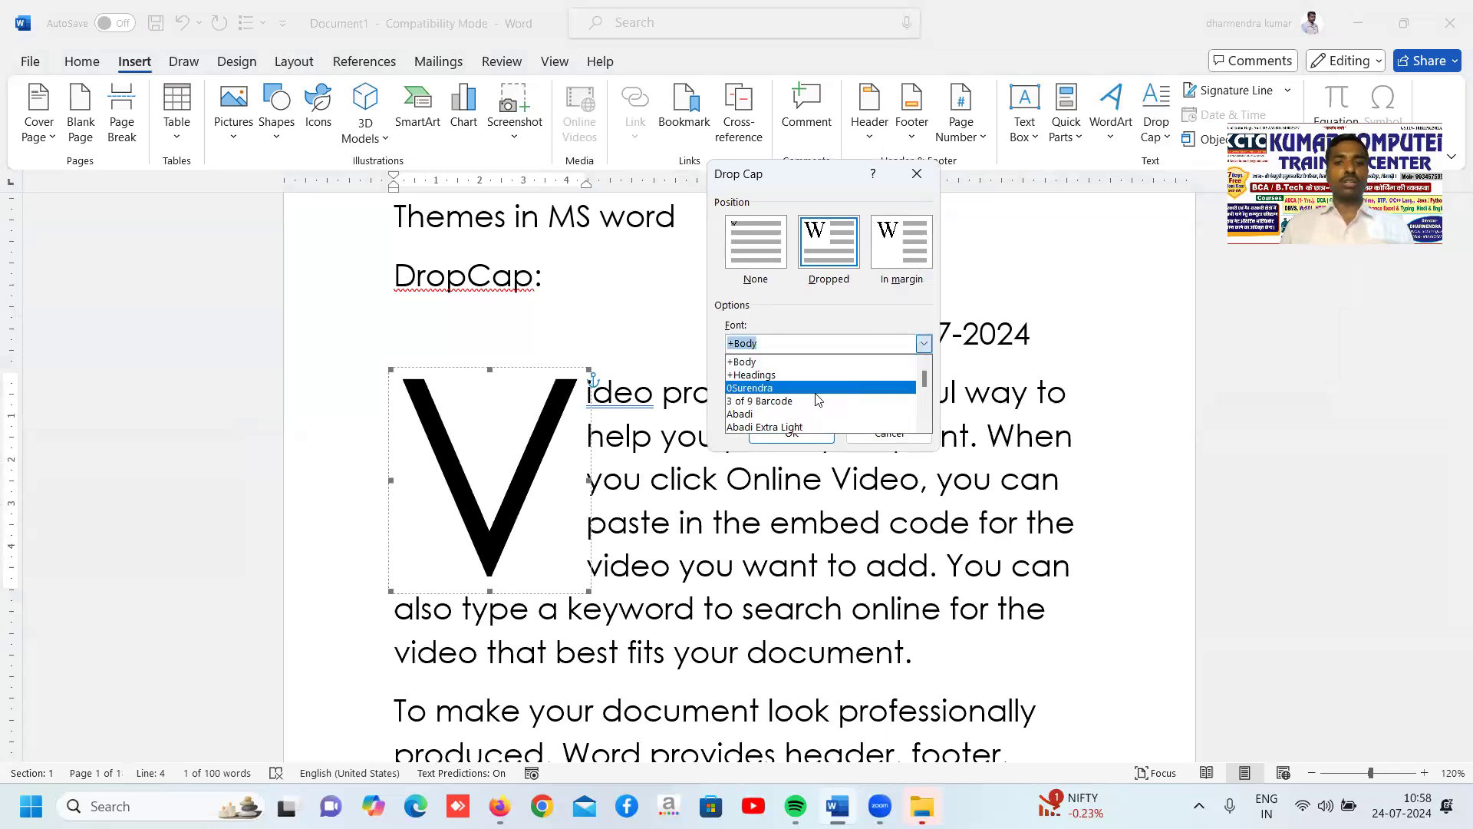
scroll(775, 403, "down", 4)
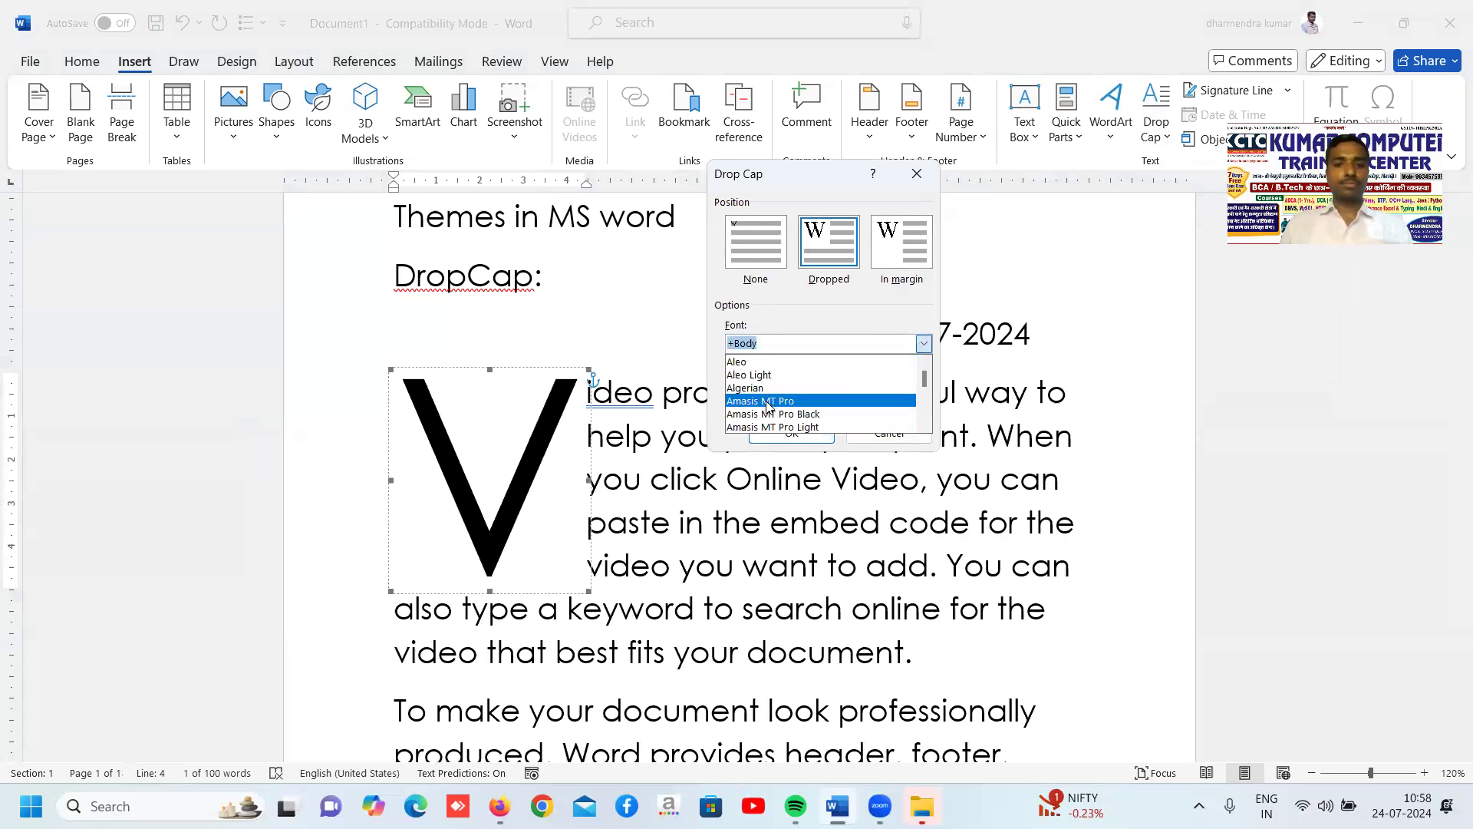
left_click(770, 401)
left_click(771, 432)
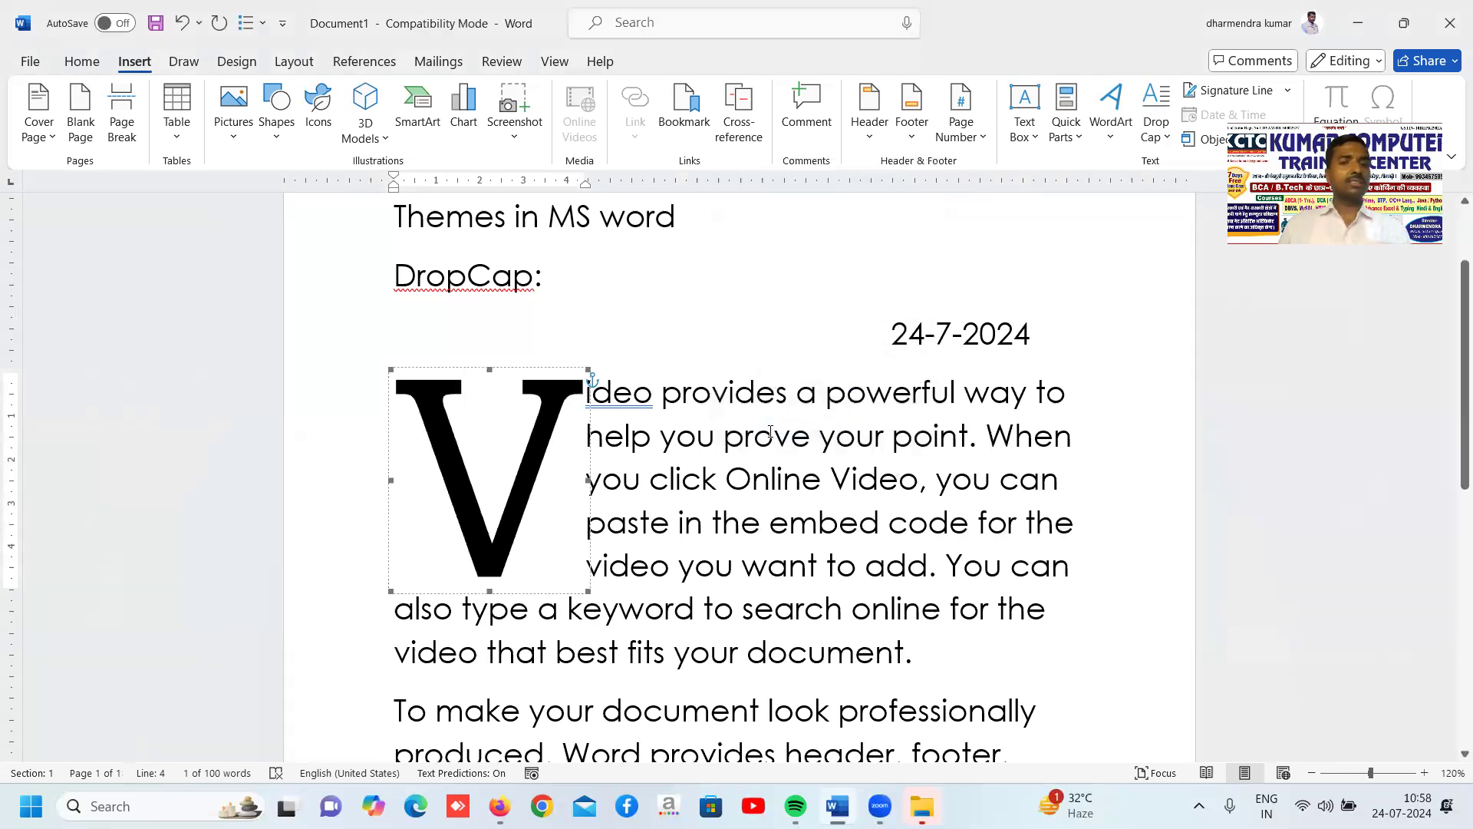
- Select the V drop cap and set its distance from text to 1 cm
left_click(544, 514)
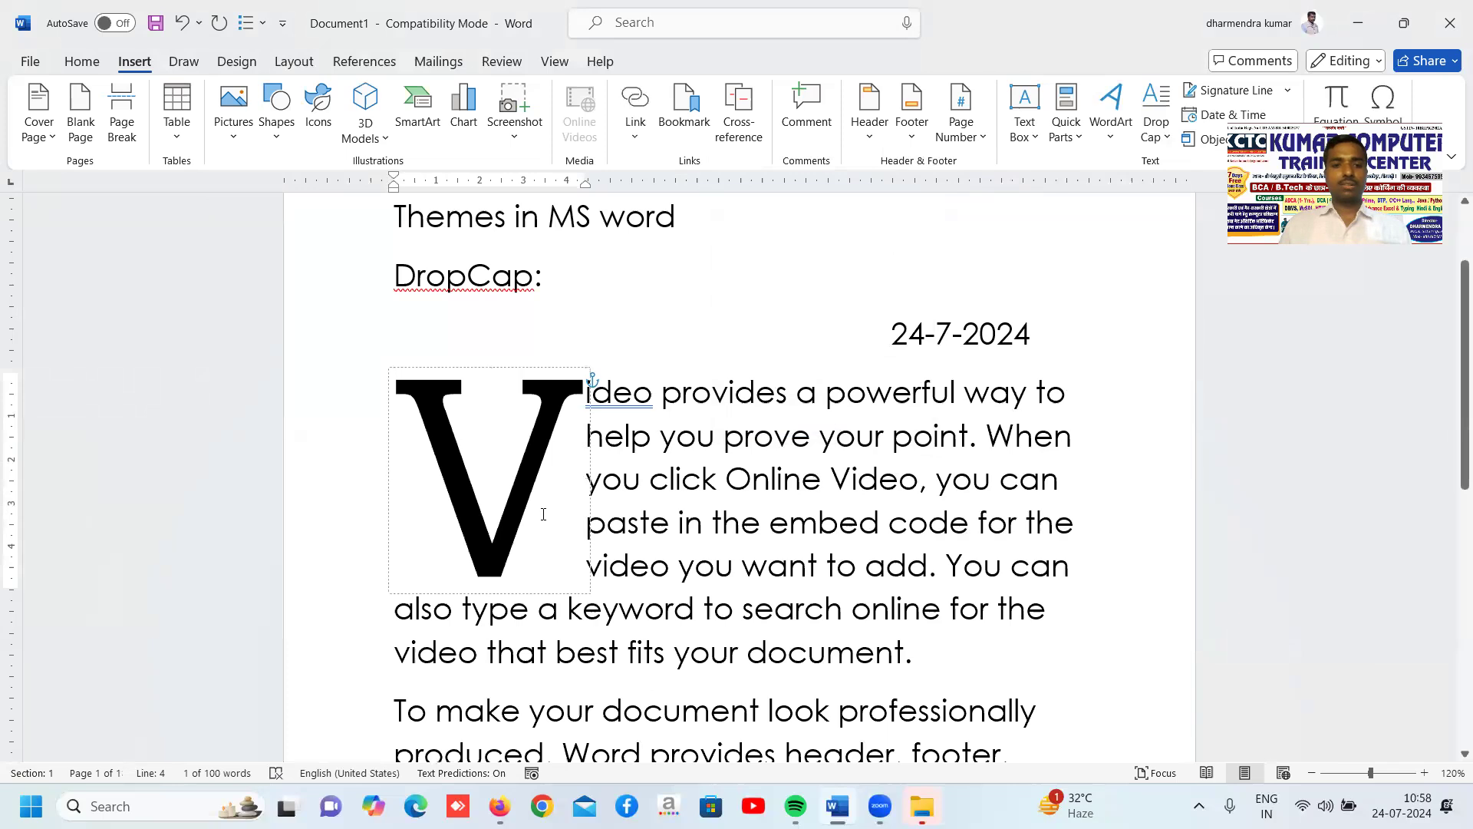
double_click(469, 501)
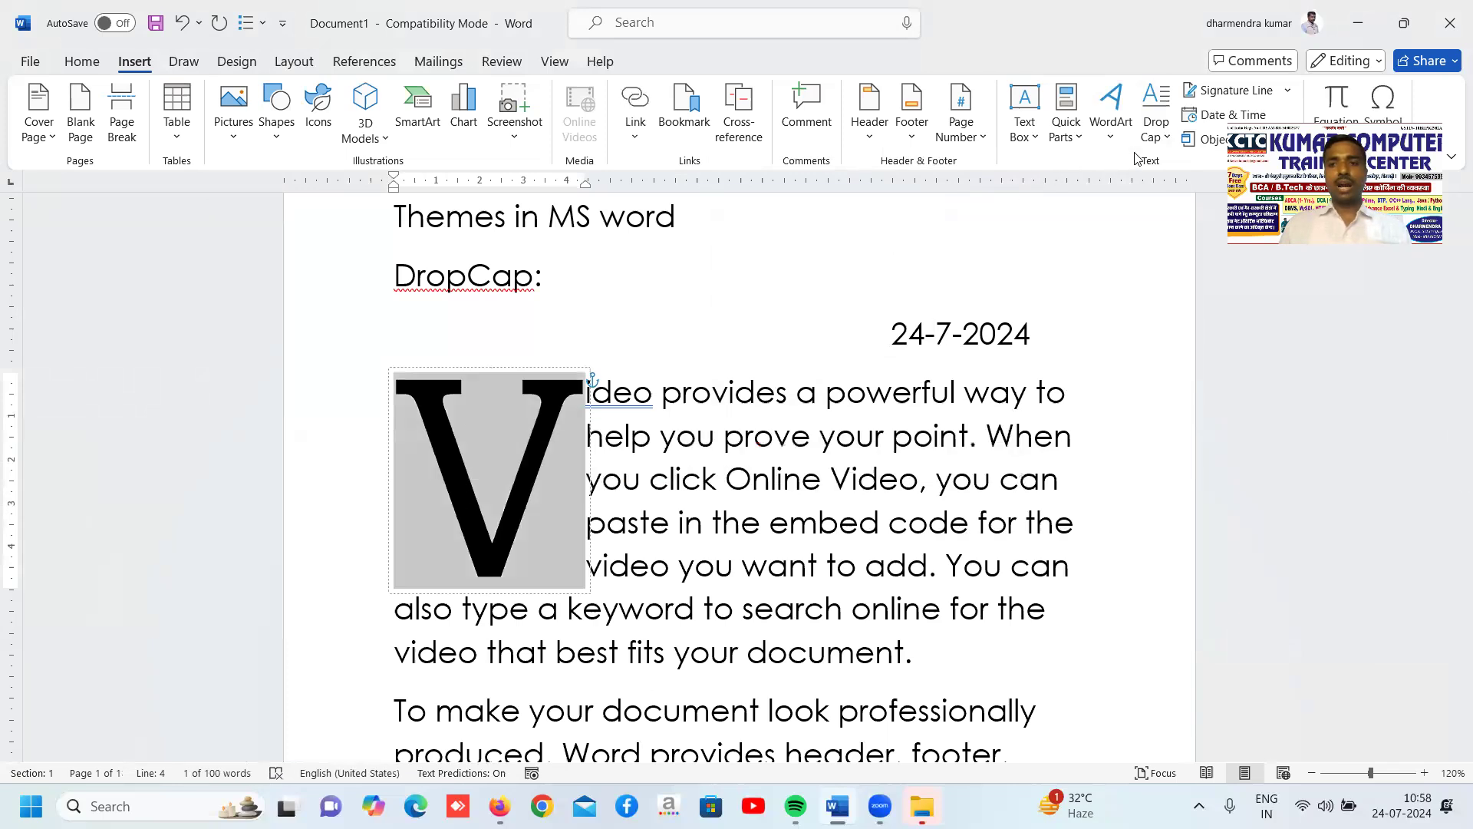
left_click(1156, 116)
left_click(1226, 305)
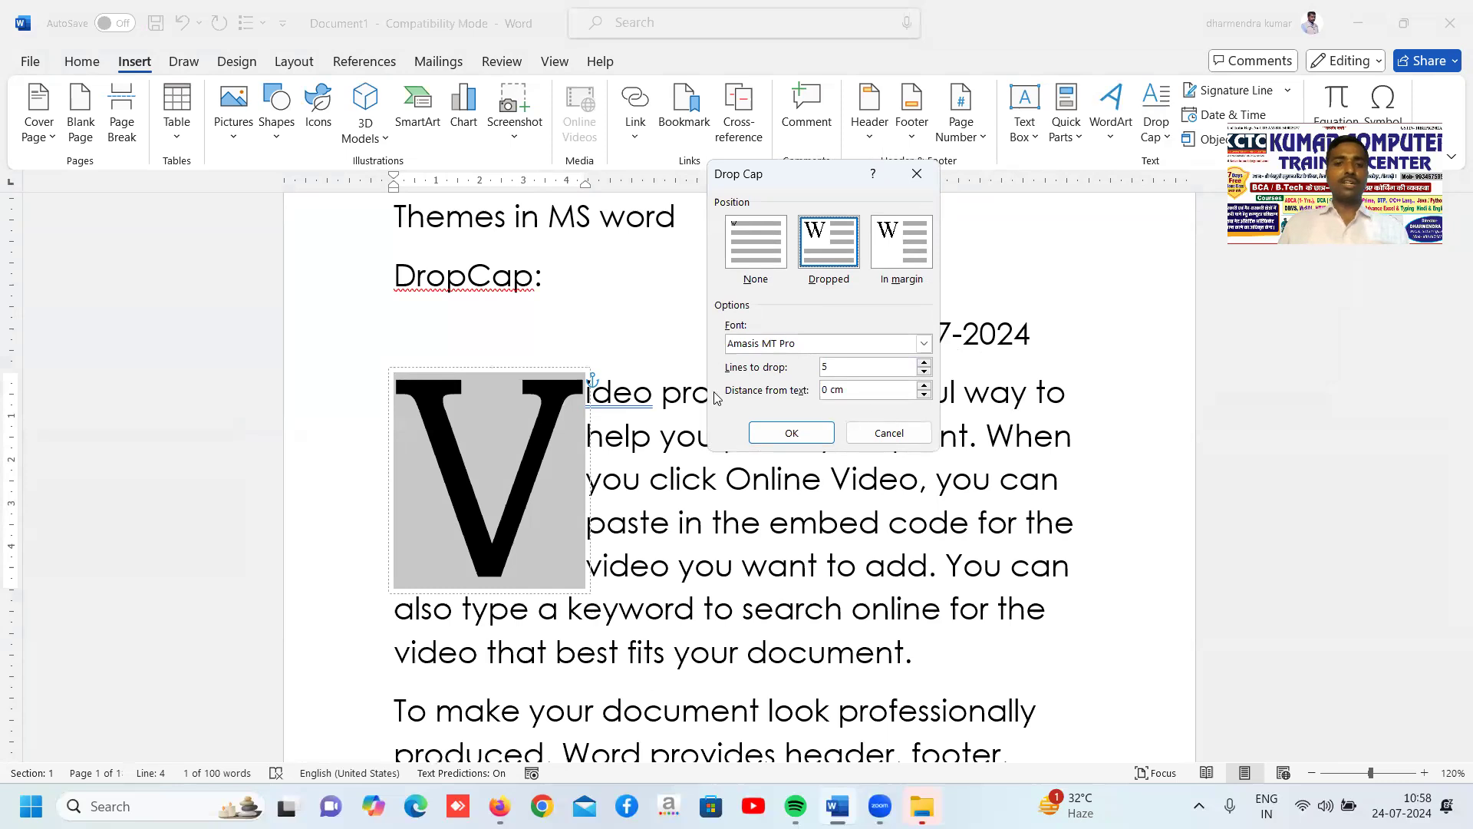
left_click_drag(858, 393, 797, 408)
type("1")
left_click(804, 433)
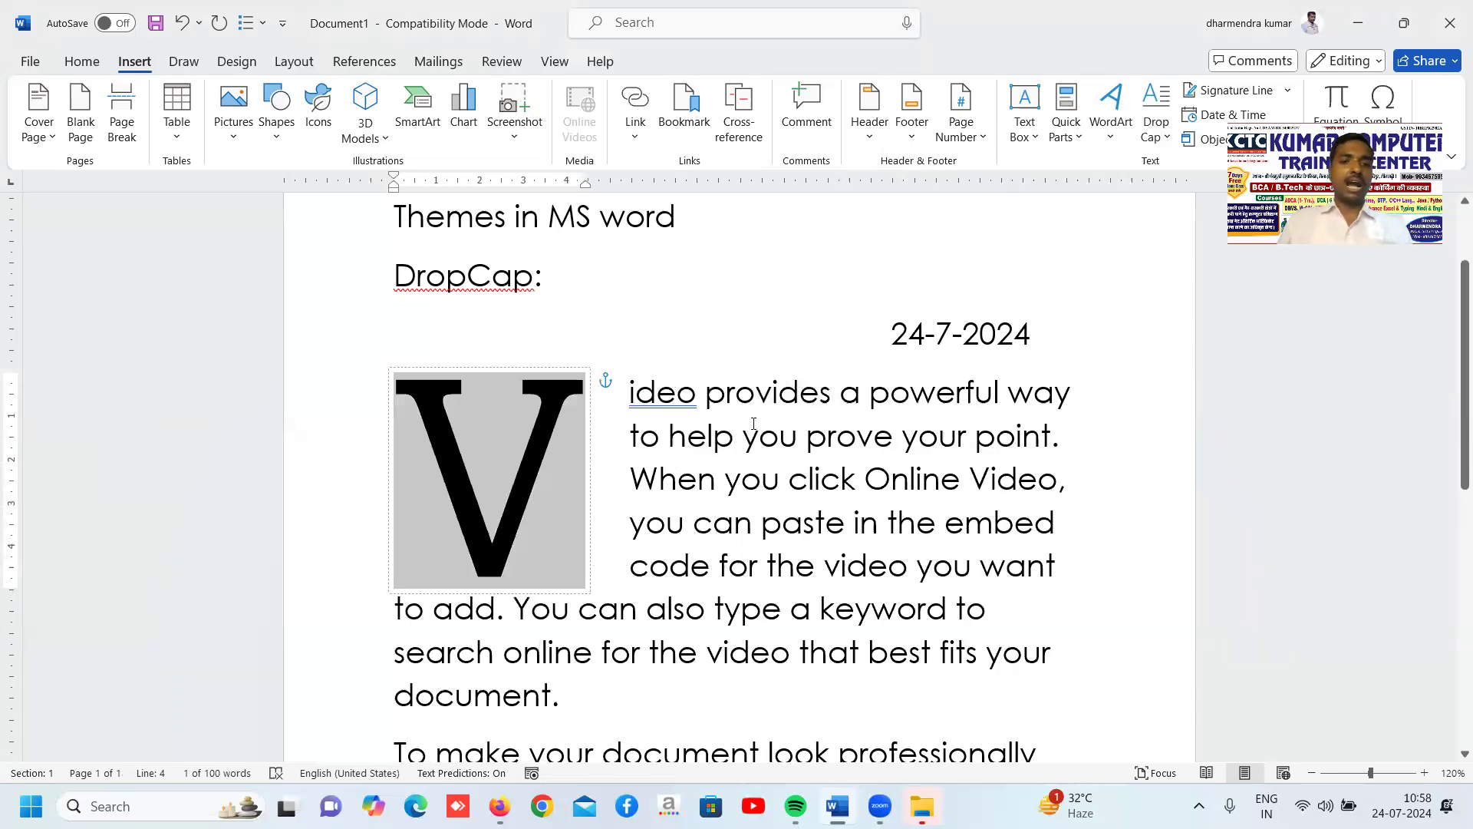
- Change the position of the V drop cap to In margin in the drop cap options
left_click_drag(571, 456, 572, 455)
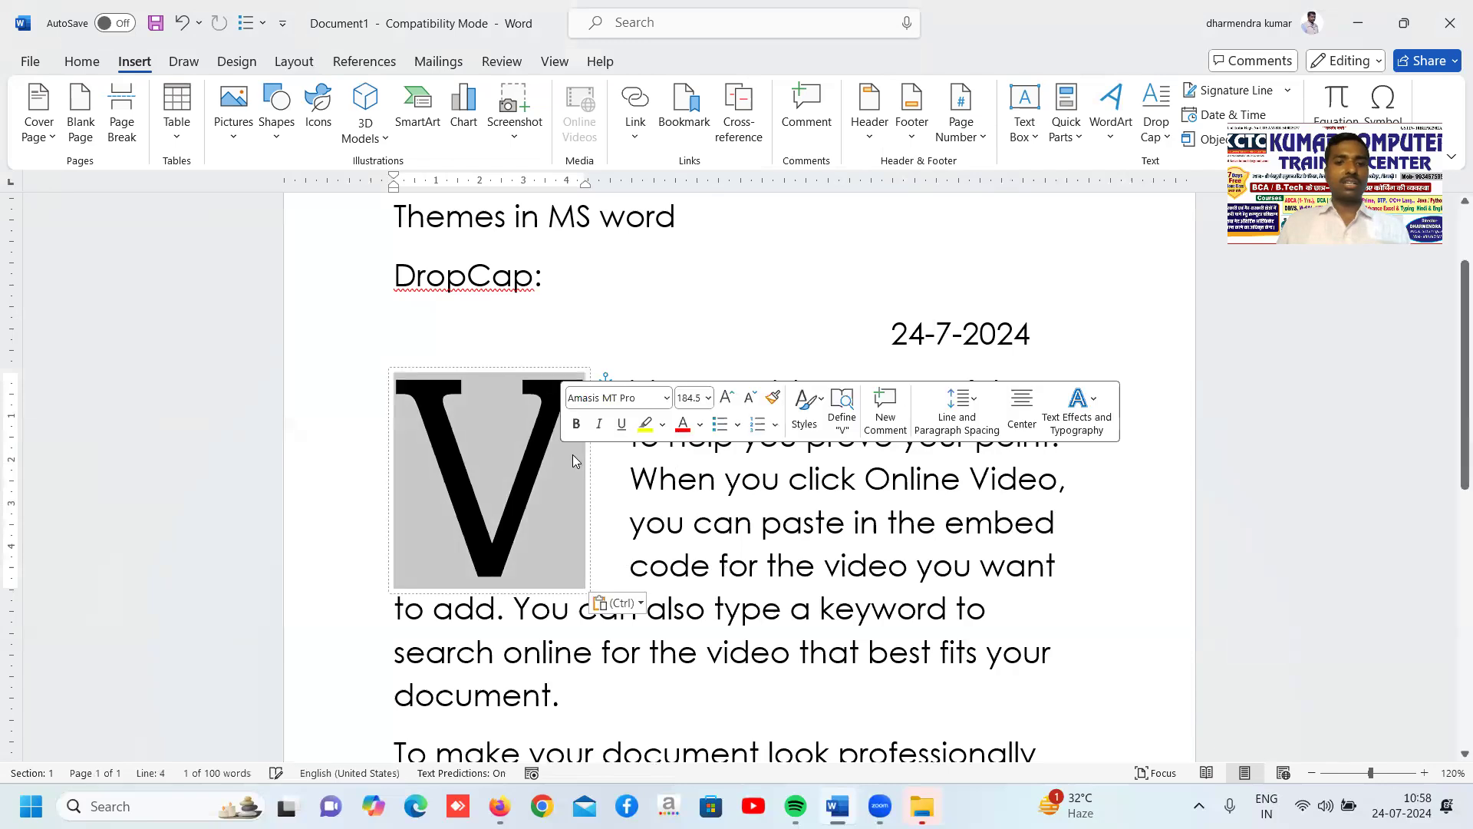
left_click(1154, 137)
left_click(1160, 303)
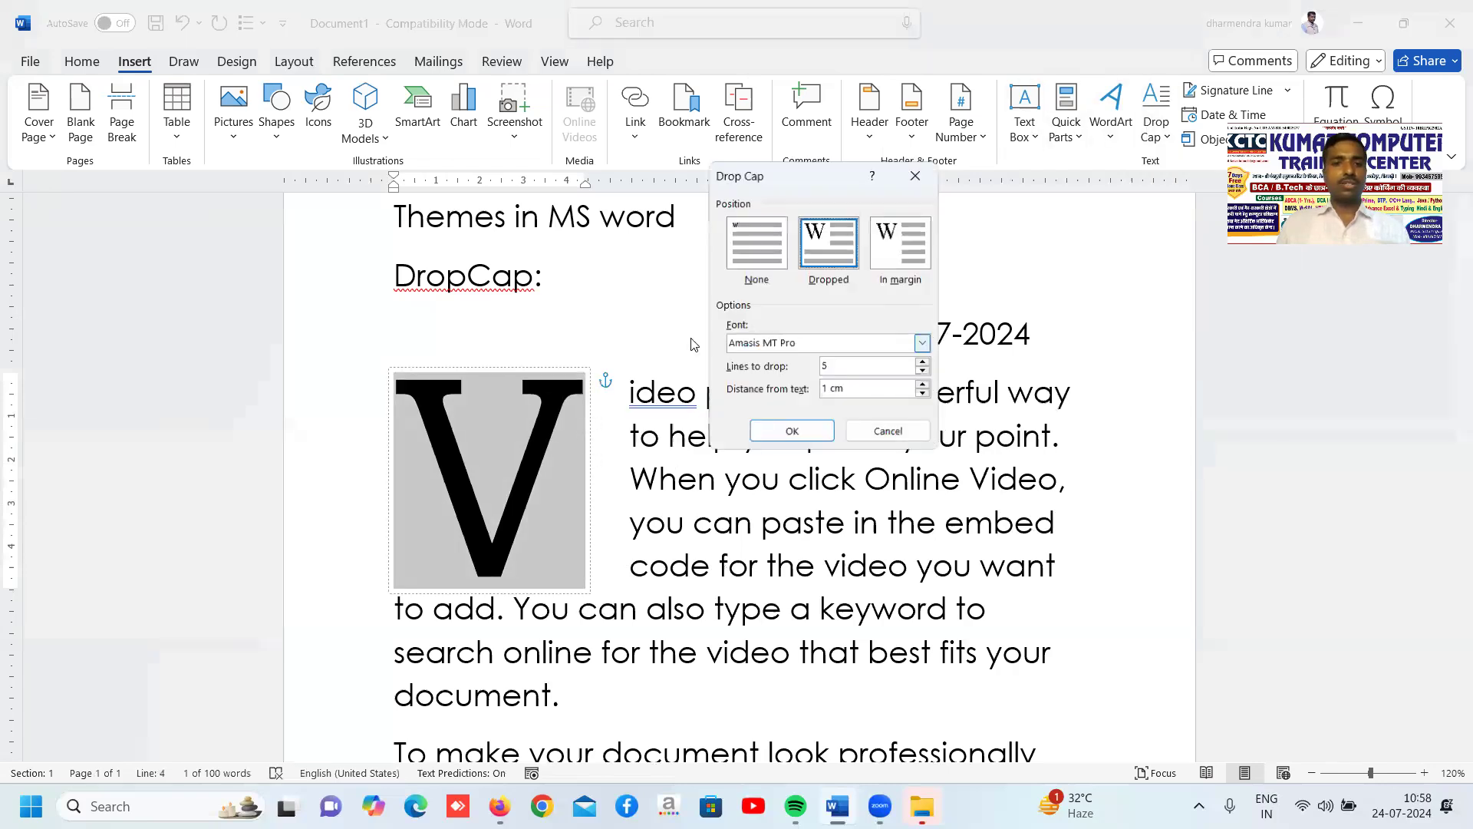
left_click(915, 247)
left_click(814, 436)
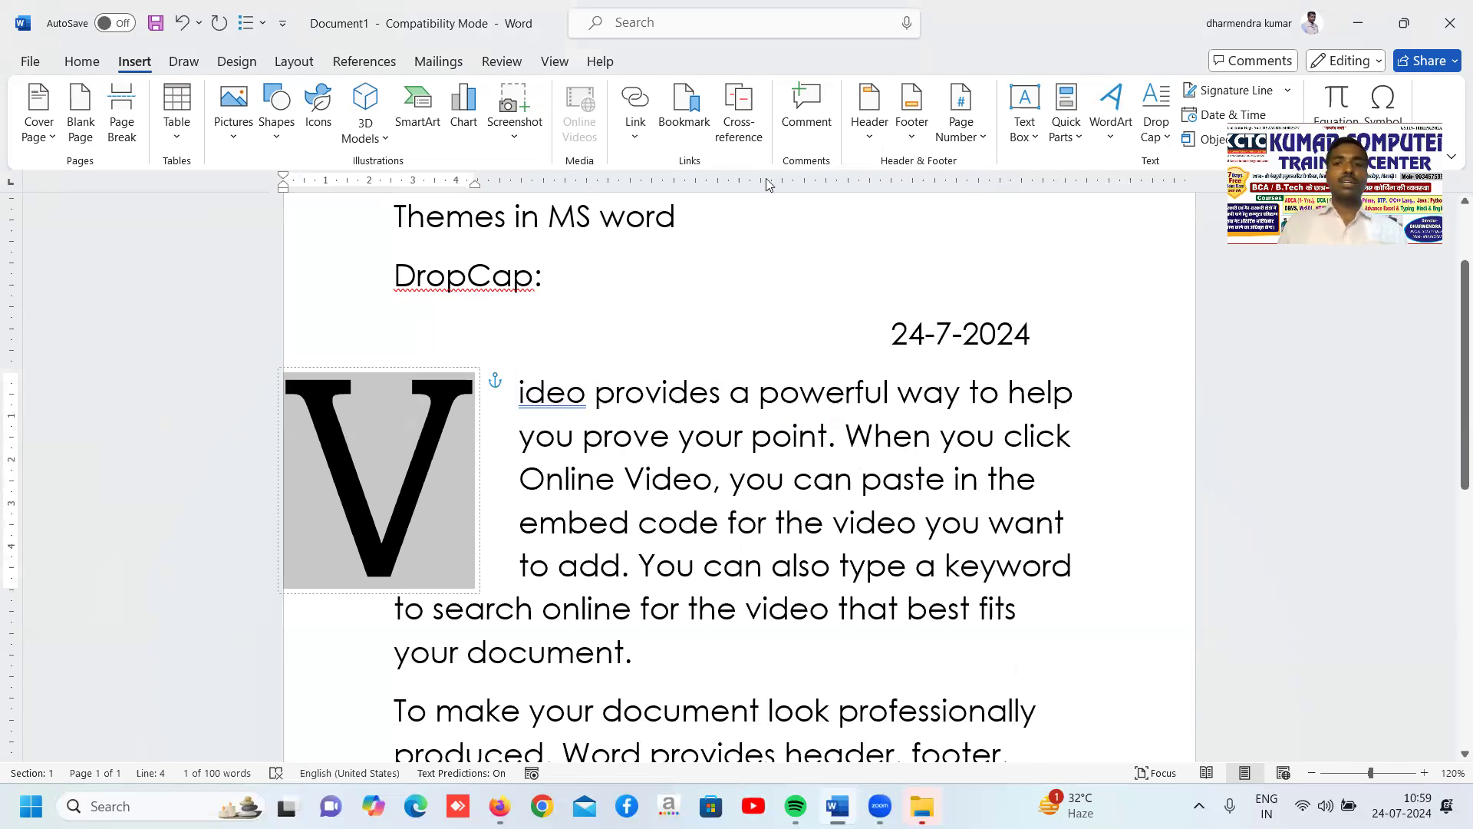
- Set the in-margin V drop cap's lines to drop to 3 and apply the setting
left_click(1155, 138)
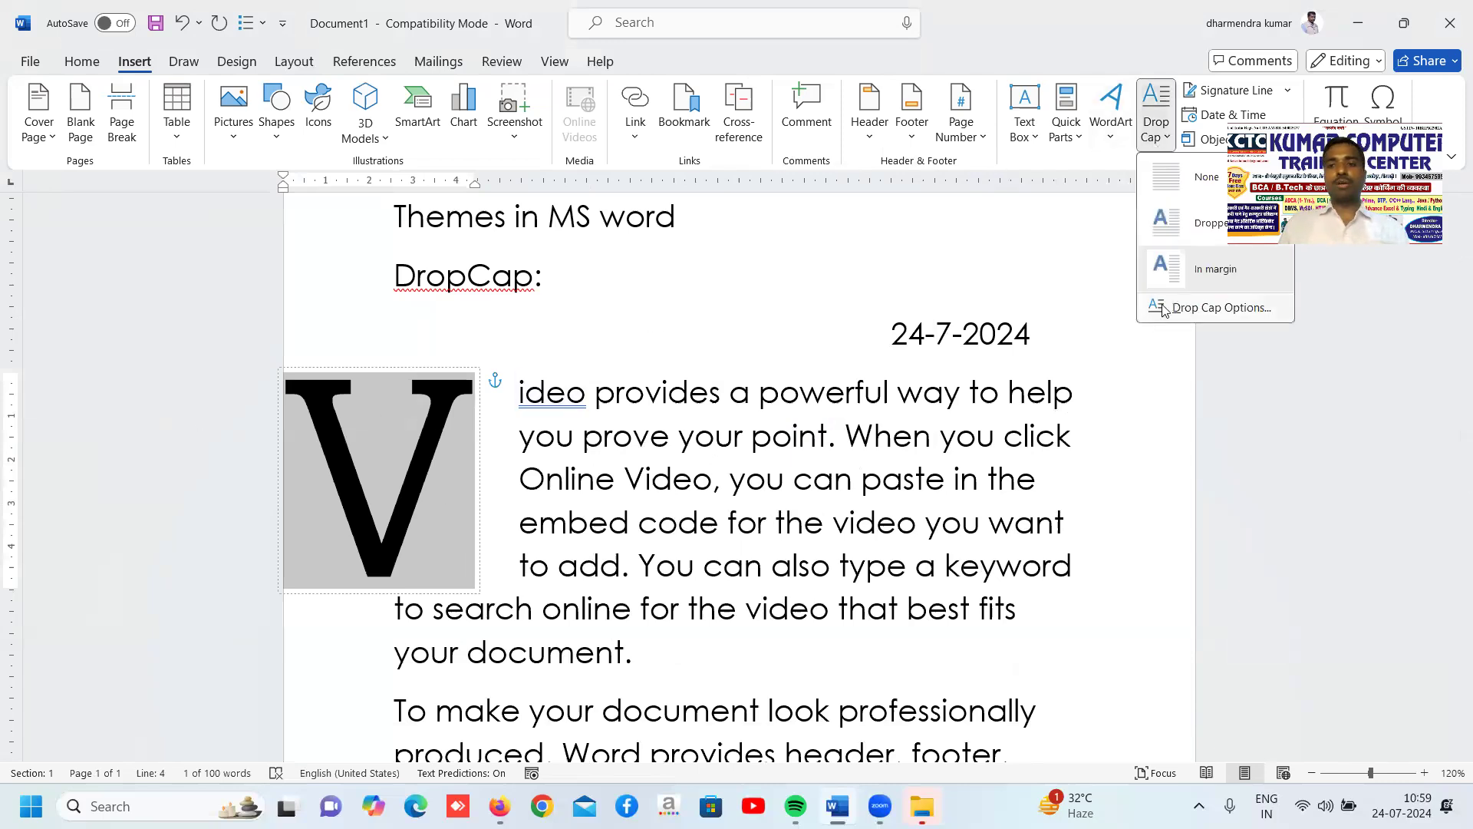
left_click(1160, 305)
left_click_drag(836, 365, 793, 371)
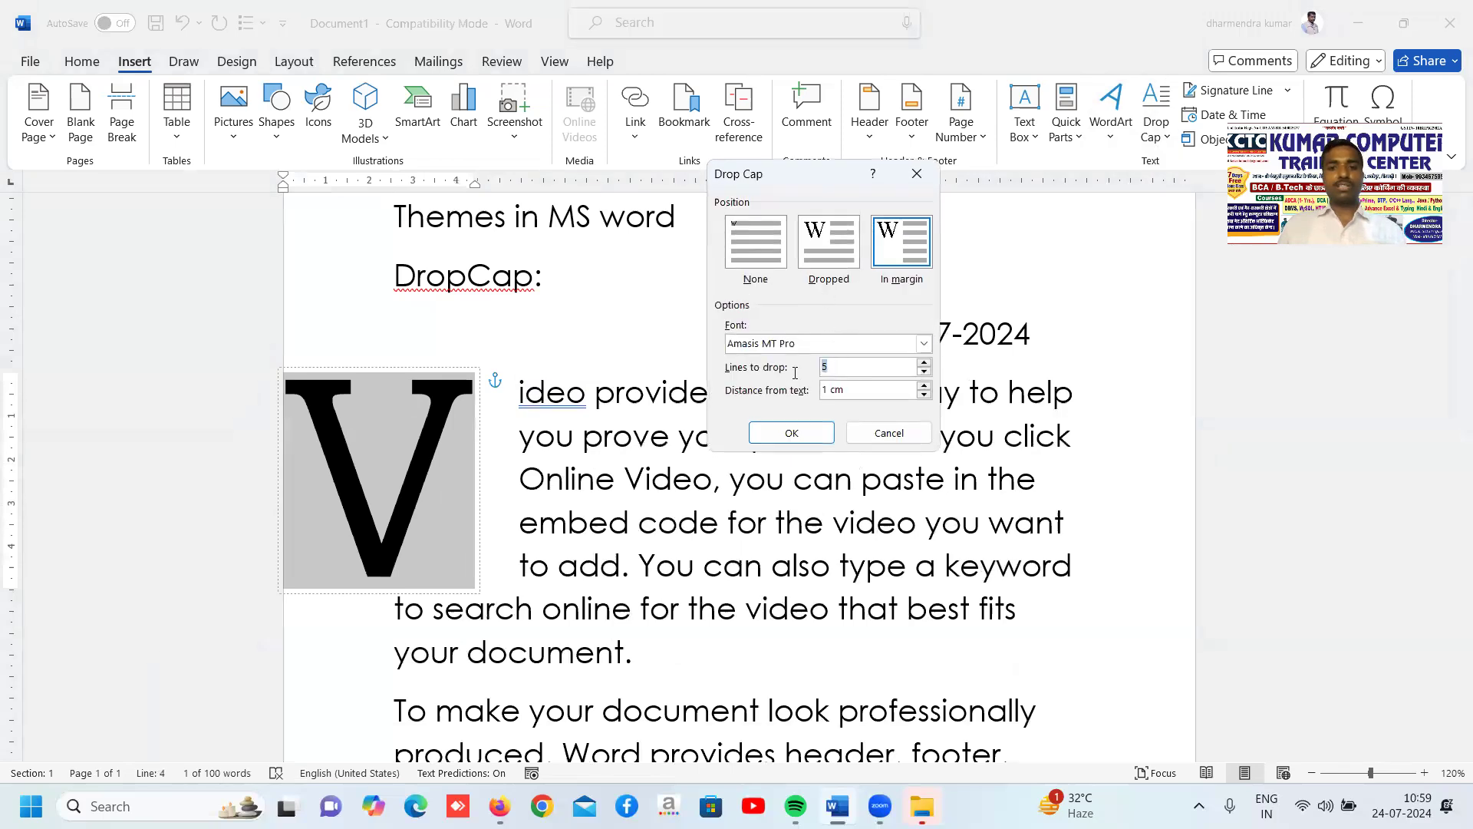
type("3")
left_click(803, 430)
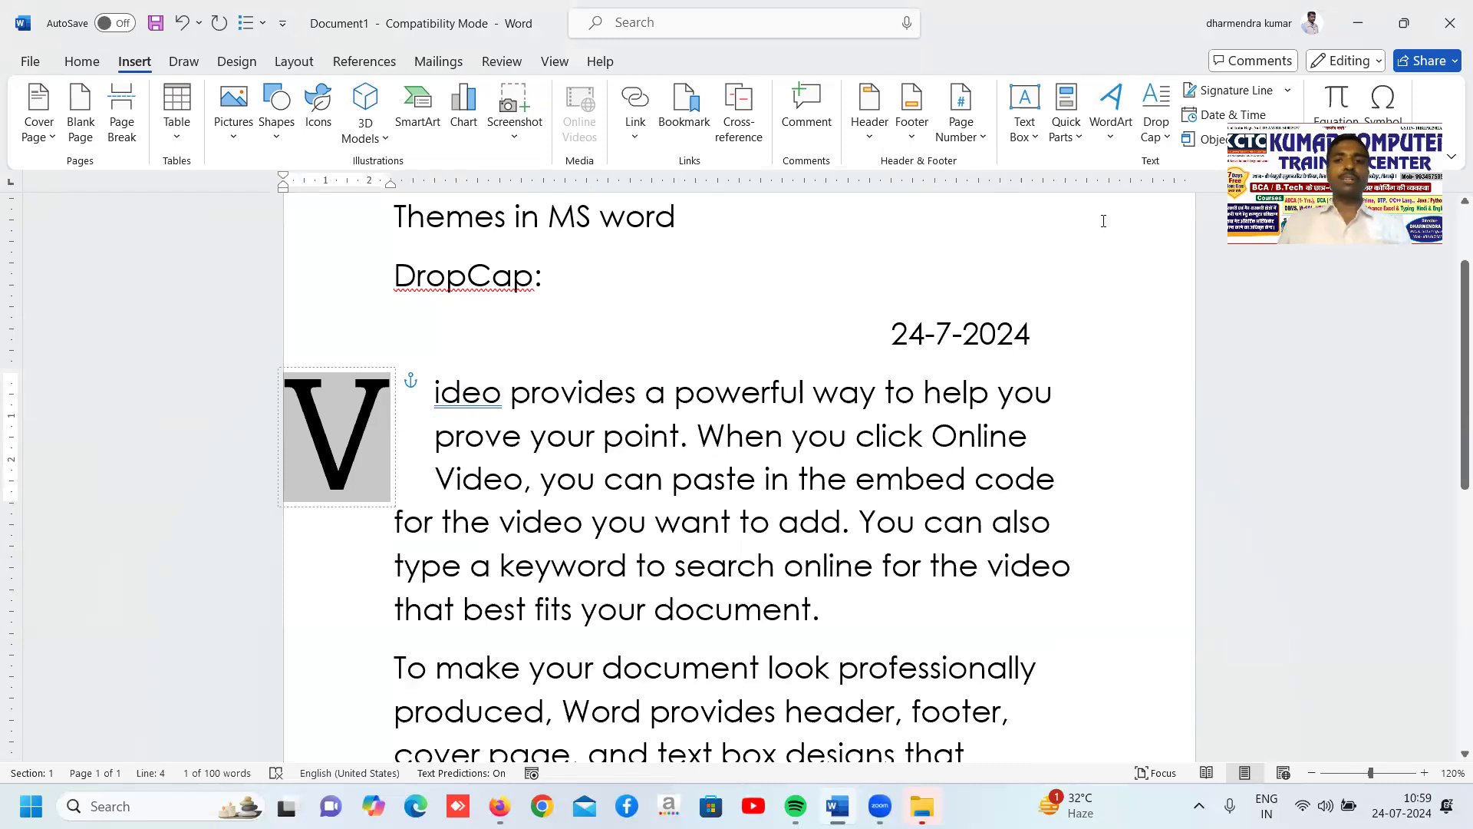
- Set the in-margin V drop cap's distance from text to 0 cm
left_click(1155, 142)
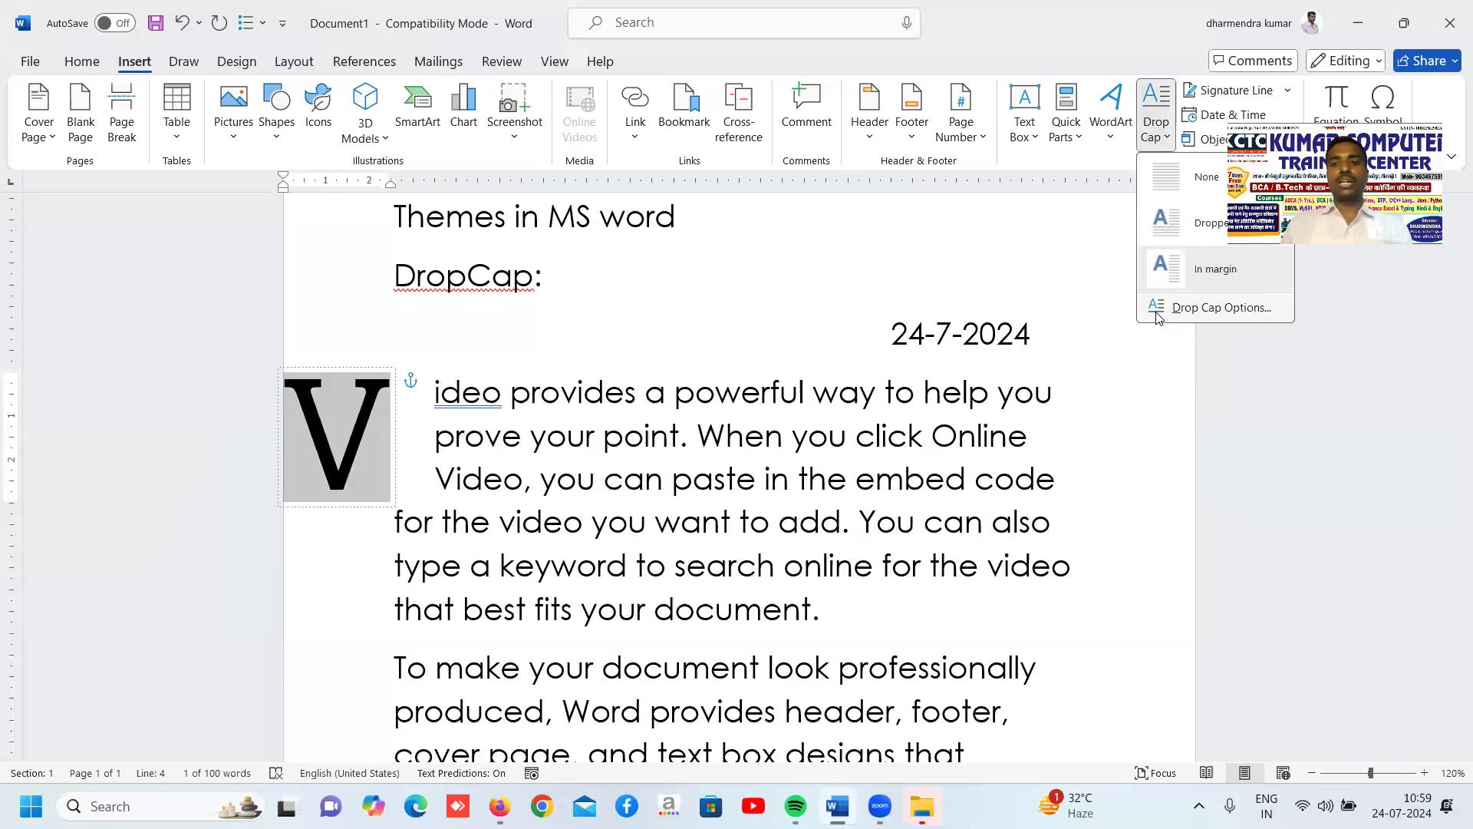
left_click(1155, 307)
left_click_drag(868, 389, 815, 391)
type("0")
left_click(773, 433)
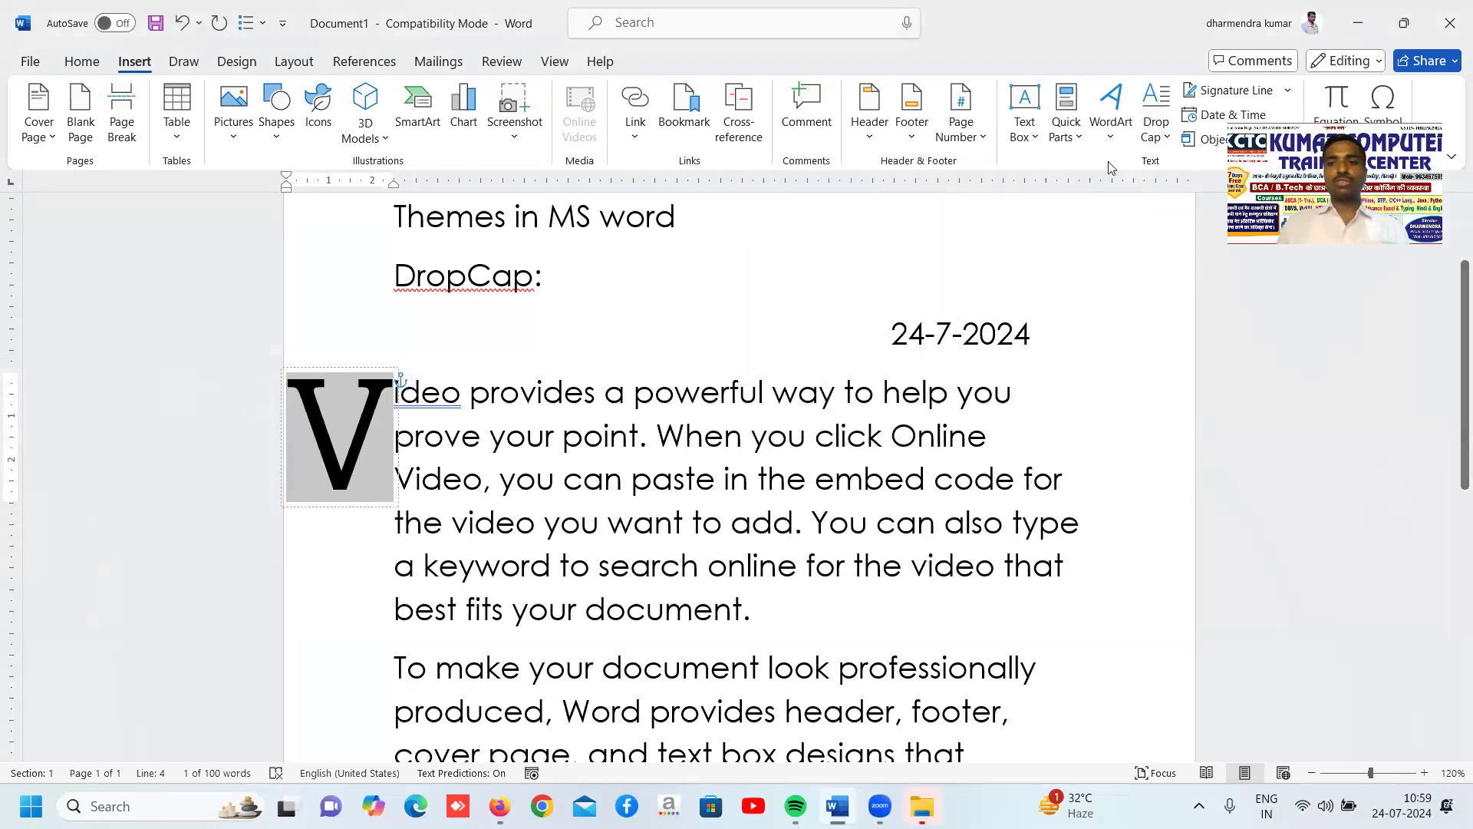
- Remove the drop cap from the first paragraph by setting its position to None
left_click(1154, 131)
left_click(1221, 307)
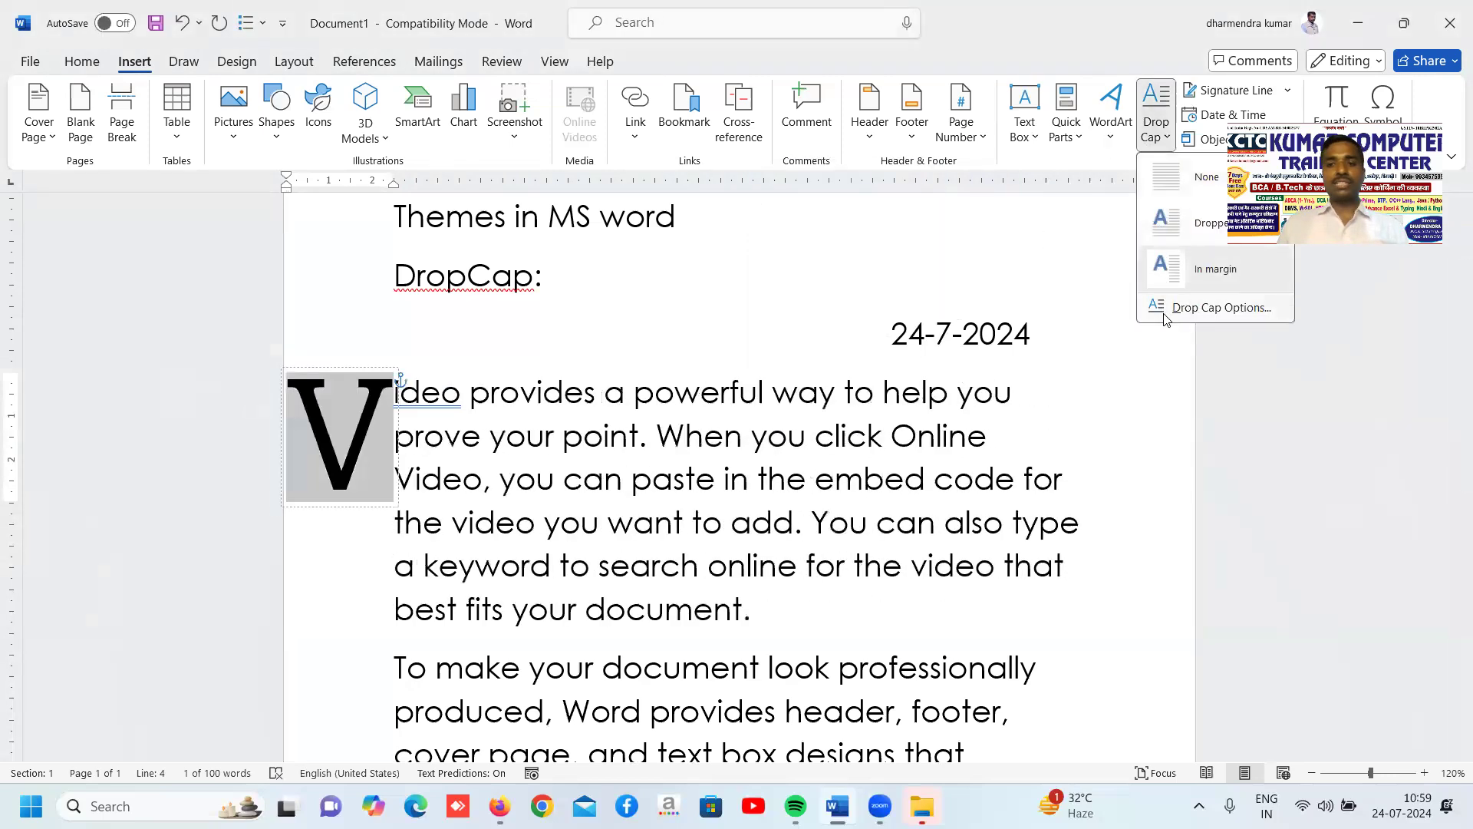
left_click(741, 258)
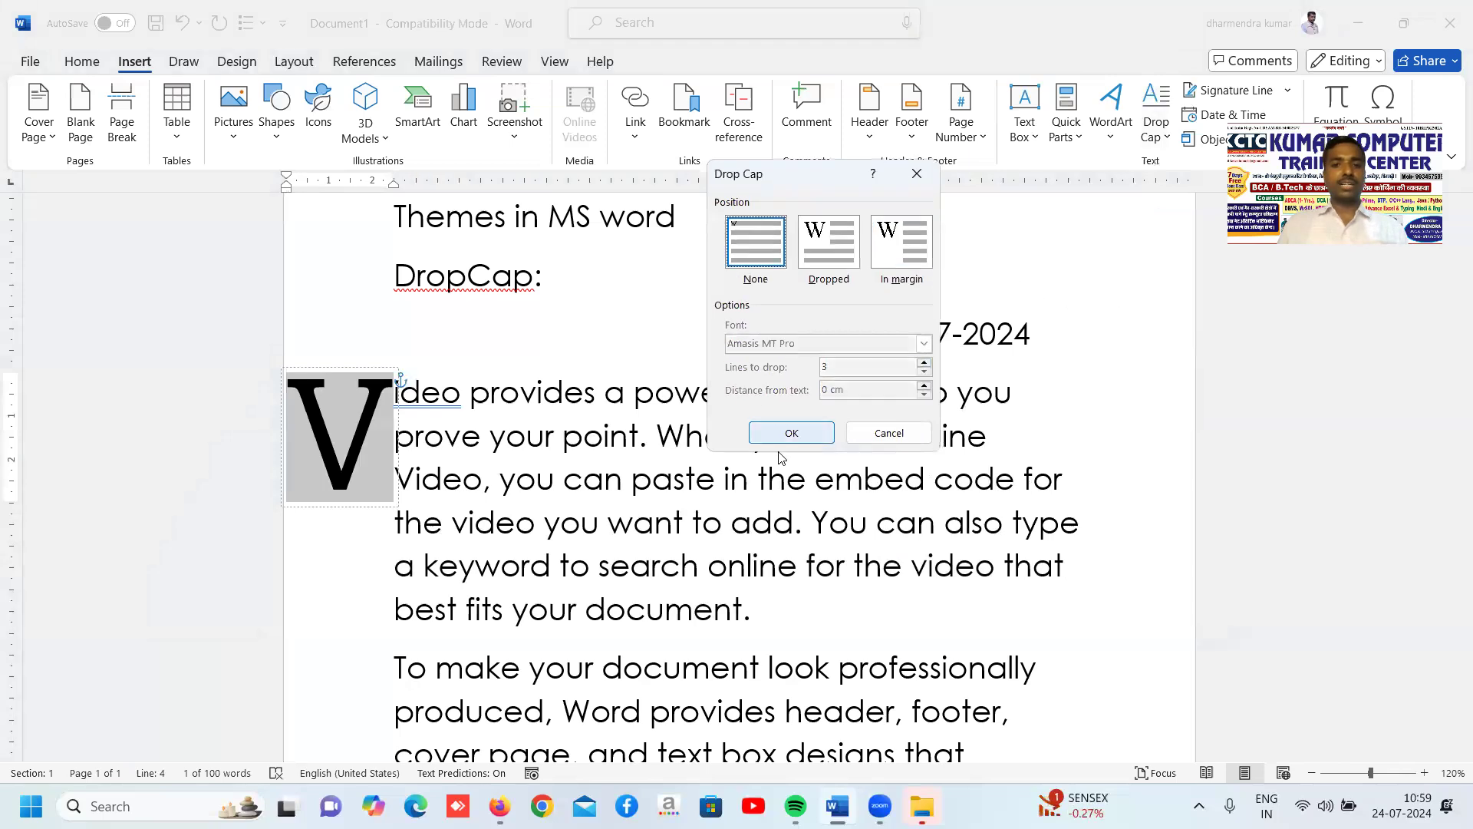
left_click(790, 432)
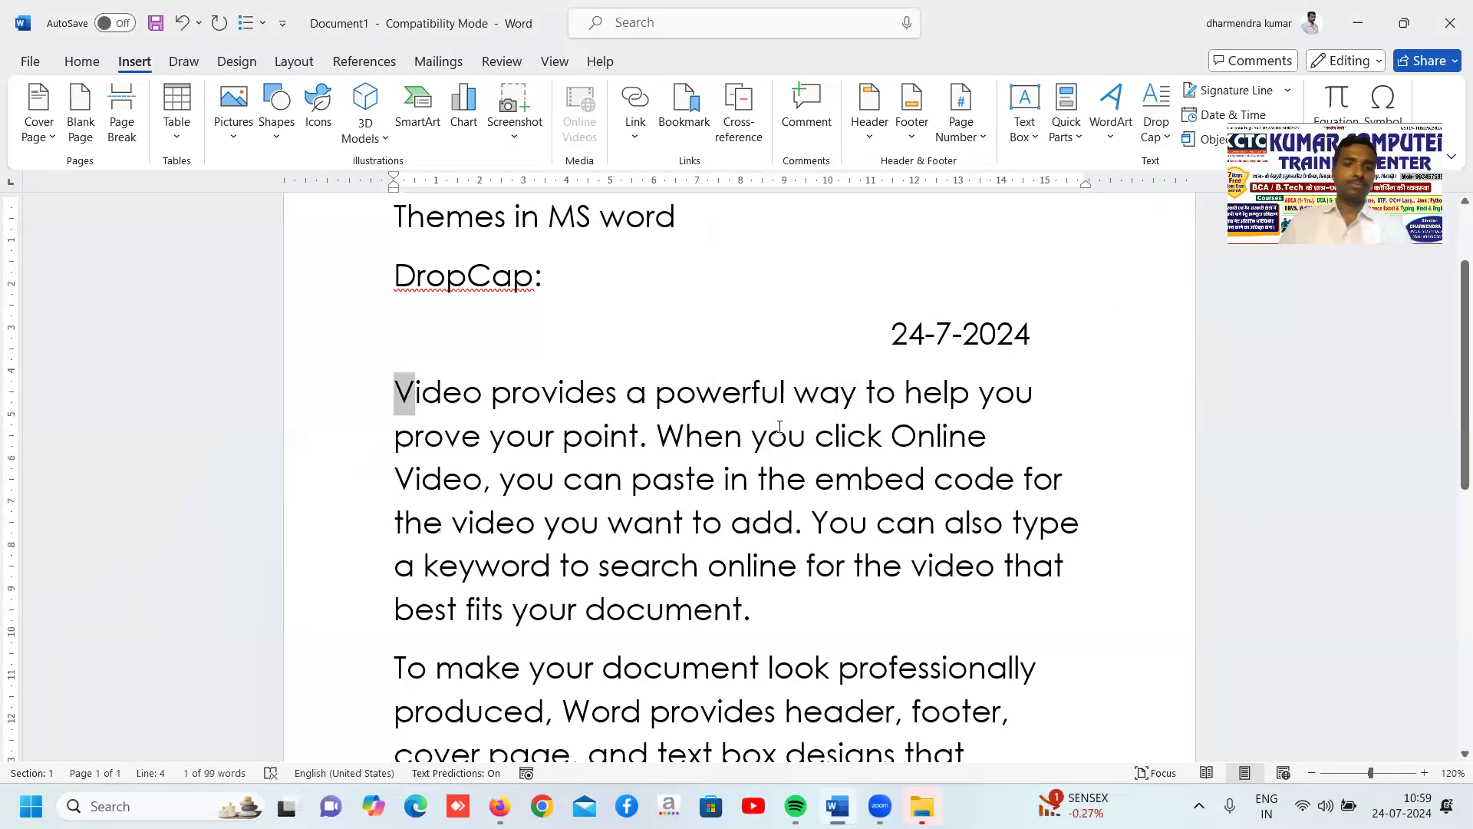
left_click(783, 431)
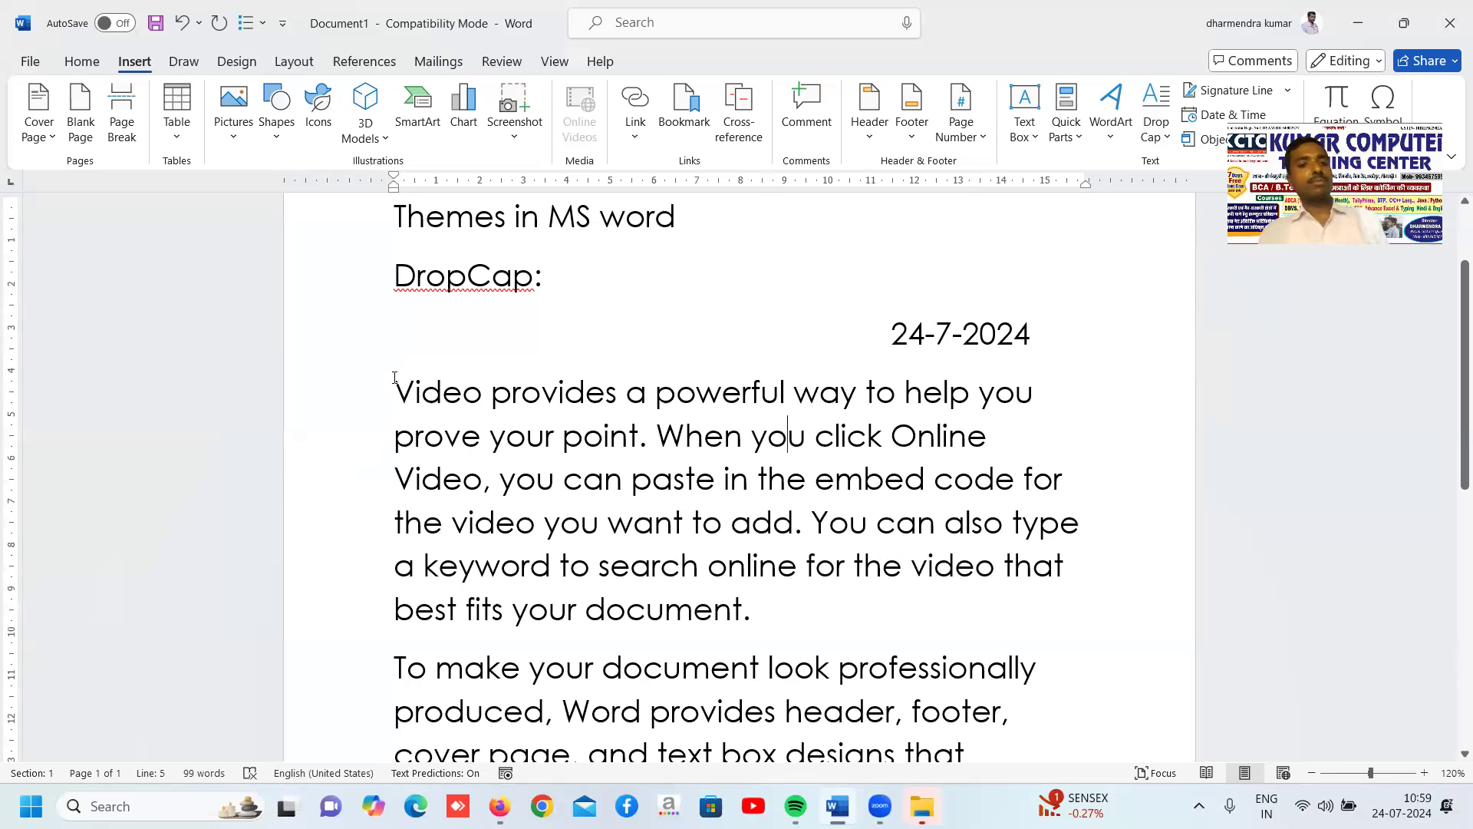
- Select the letter V at the start of the first paragraph and apply a Dropped drop cap
left_click(395, 378)
key("shift+Right")
key("shift+Up")
key("shift+Down")
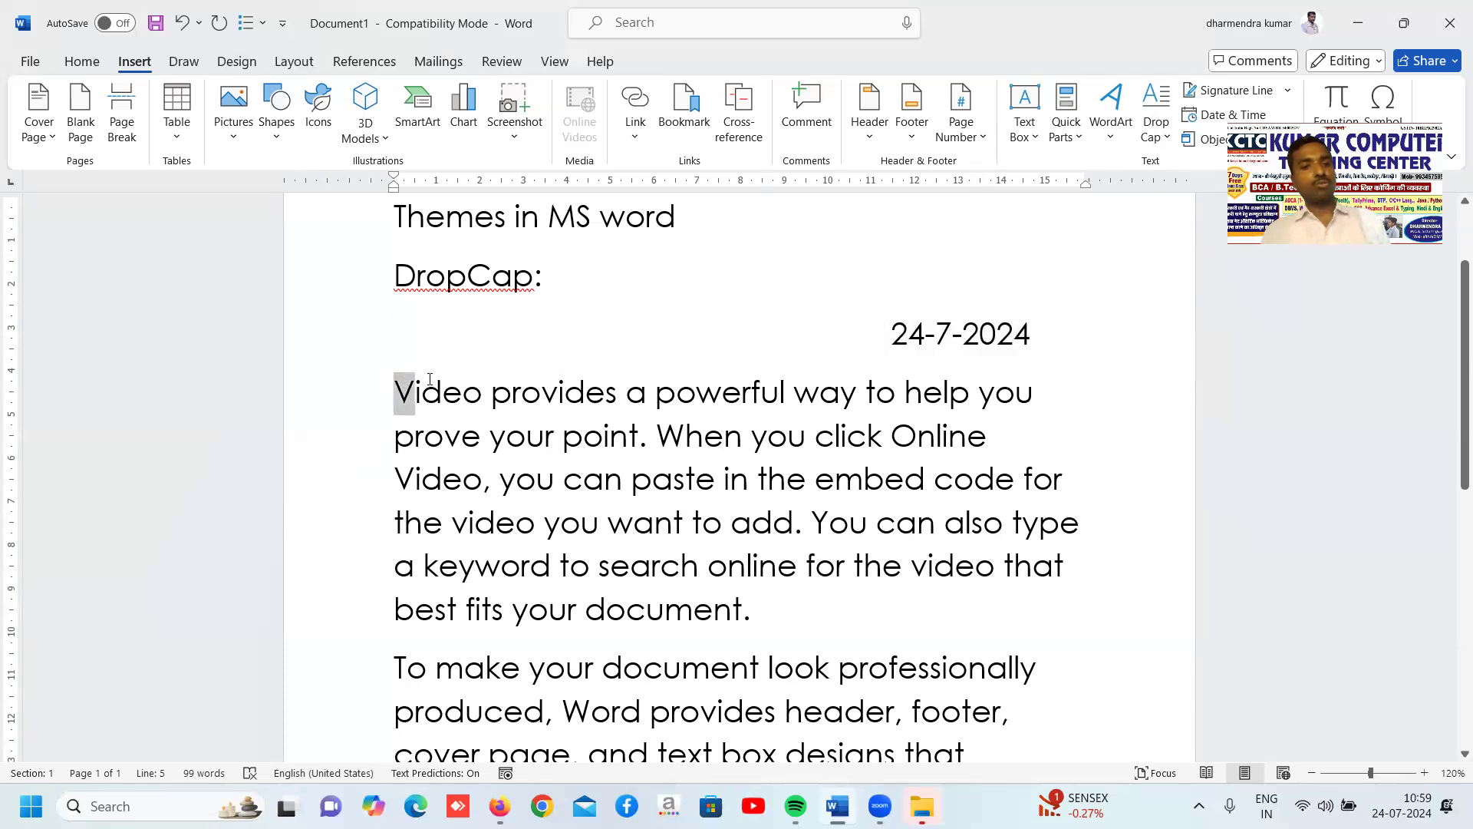
left_click(1155, 138)
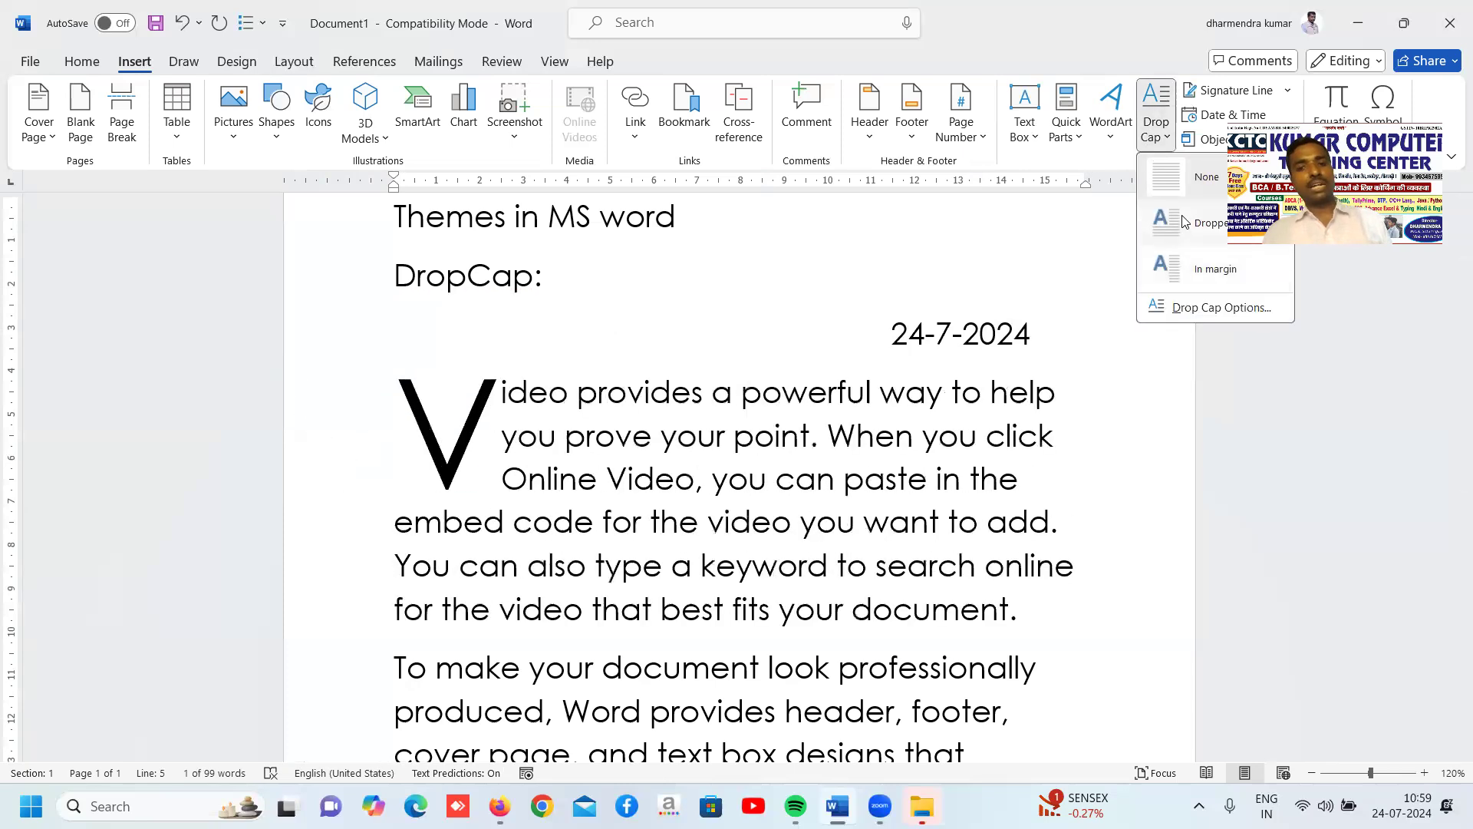
left_click(1183, 222)
- Set the new V drop cap's lines to drop to 6 in the drop cap options
left_click(1156, 127)
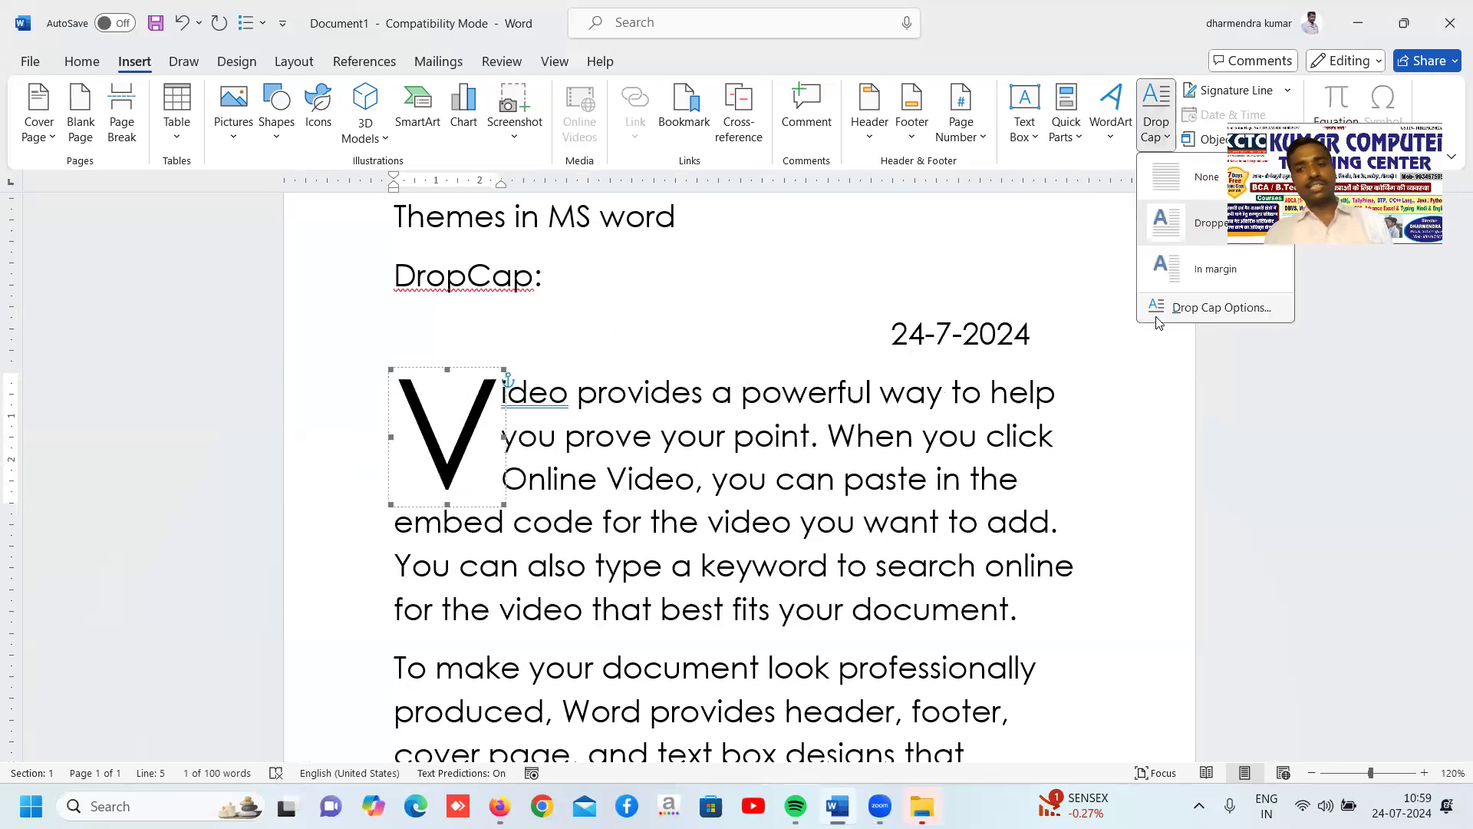
left_click(1161, 308)
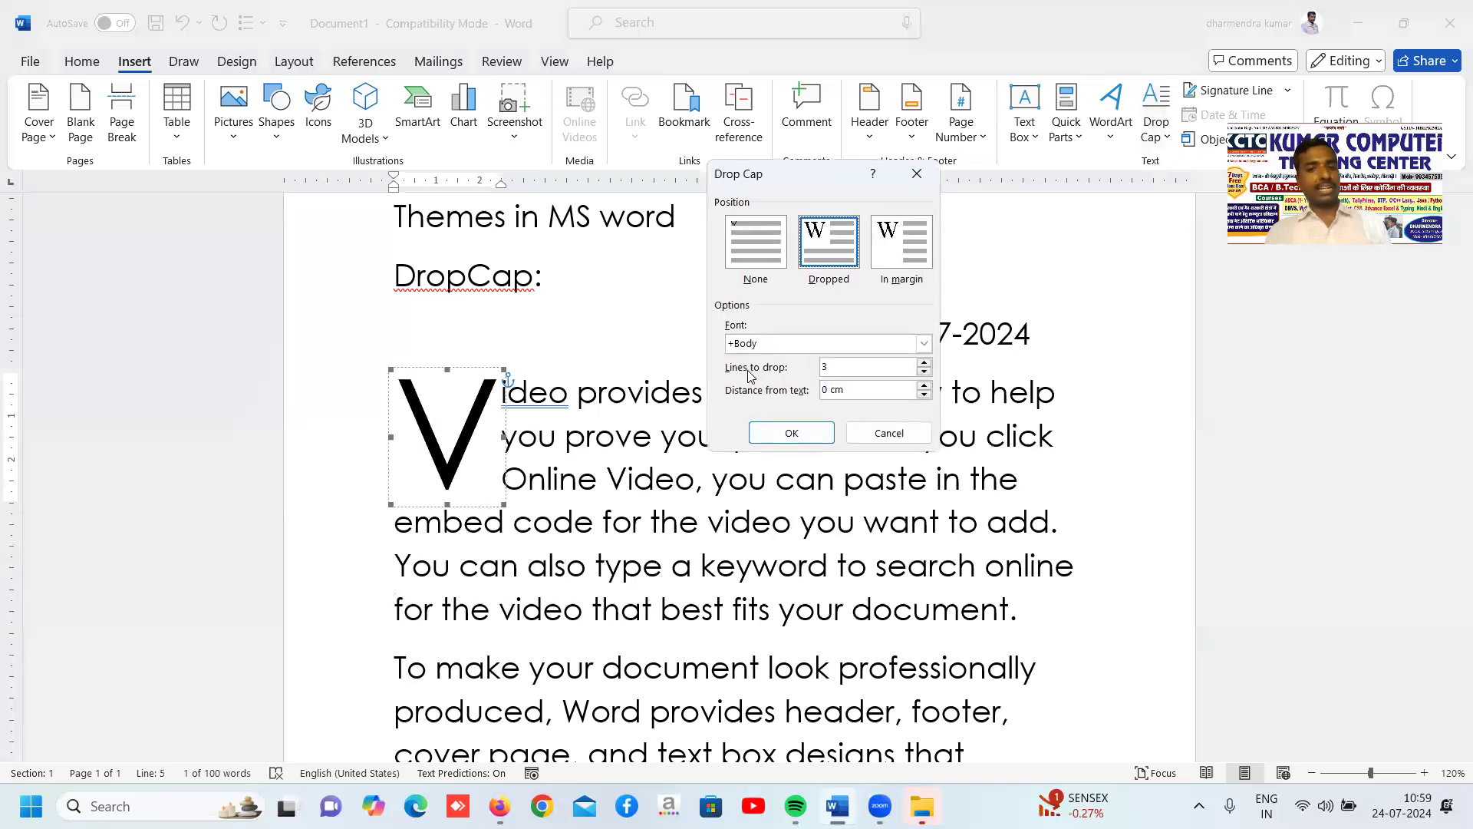
left_click(925, 363)
left_click(925, 363)
left_click(924, 363)
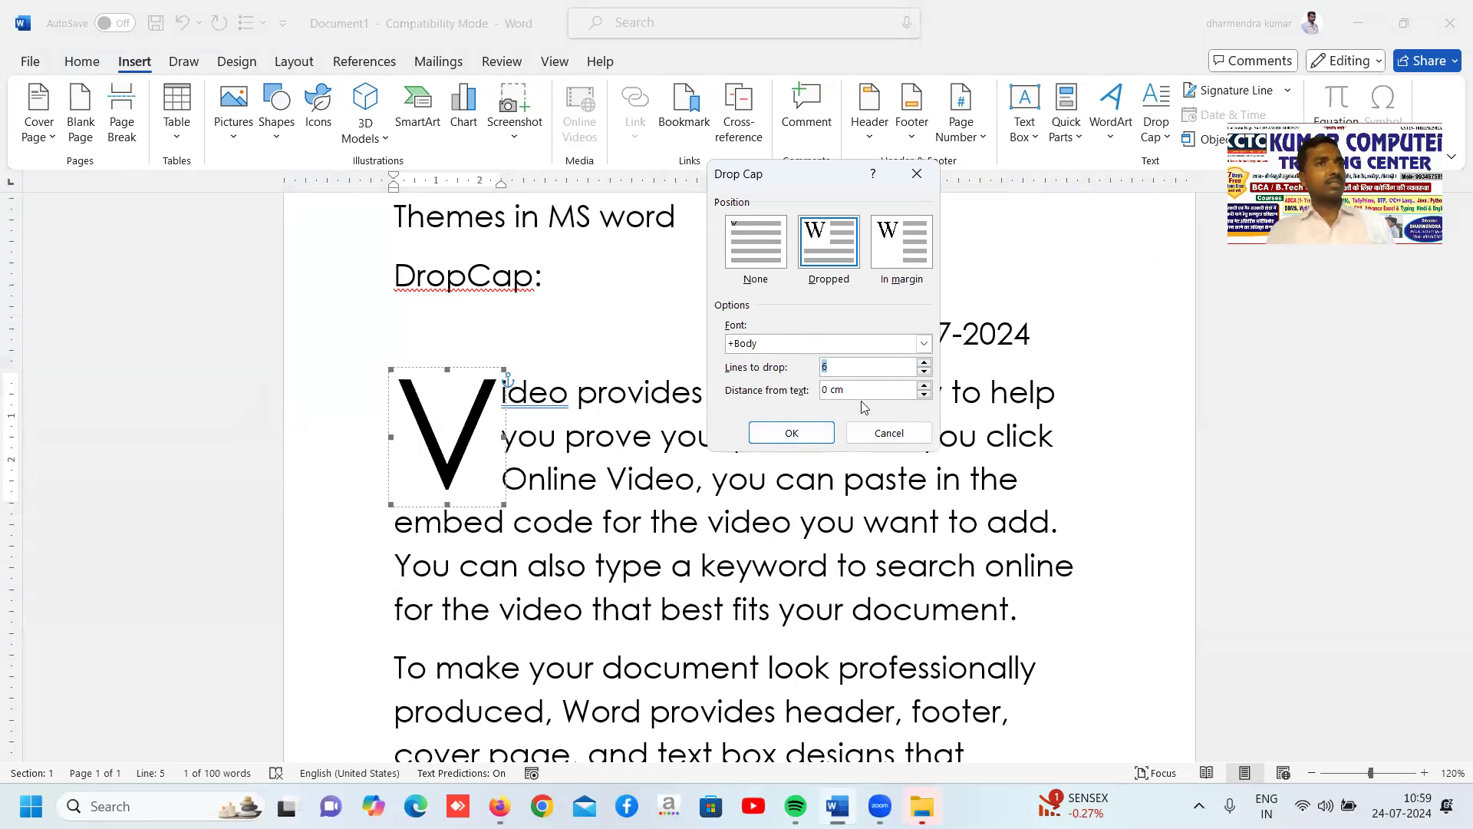
left_click(795, 432)
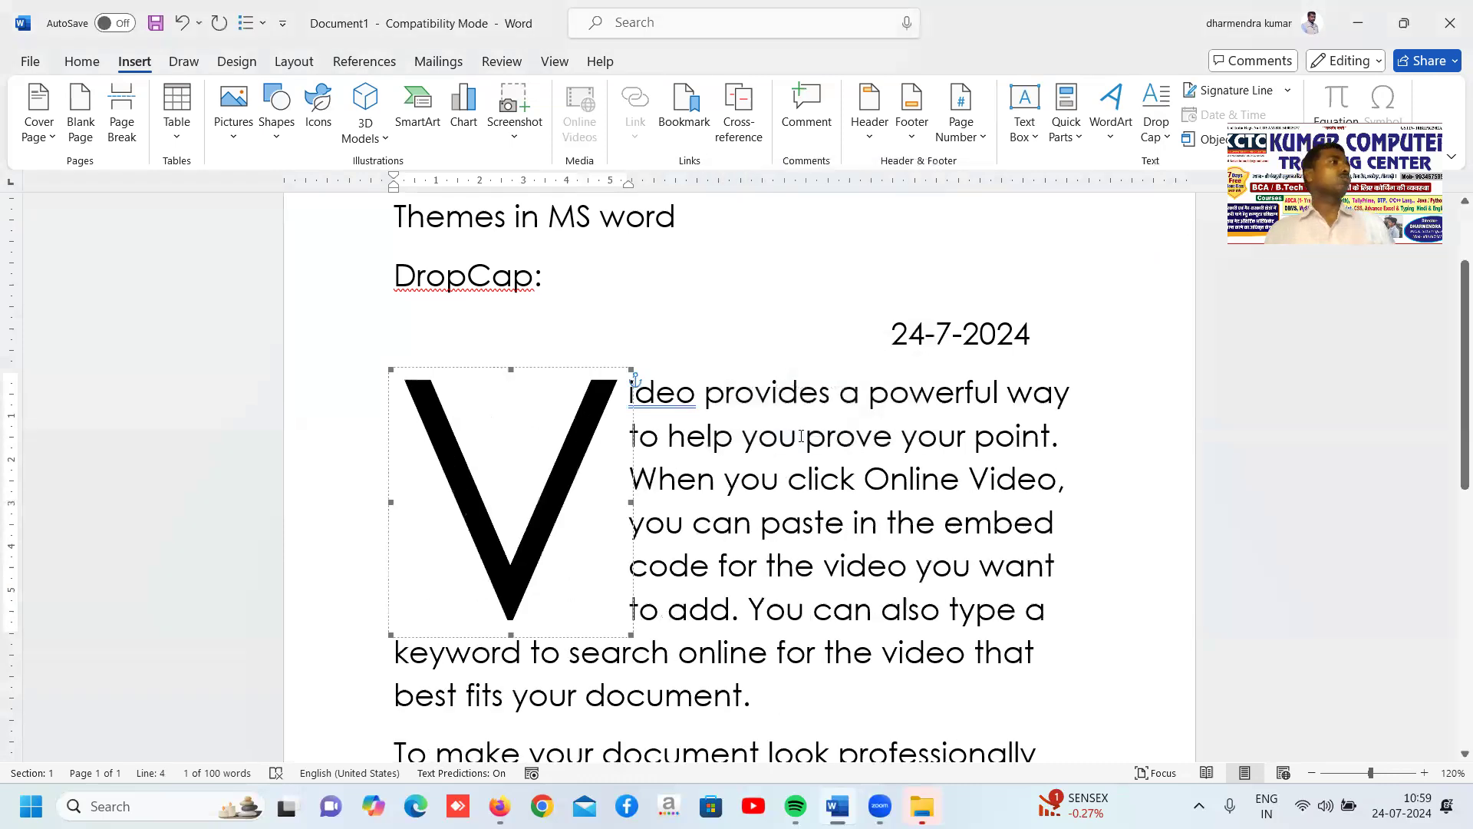